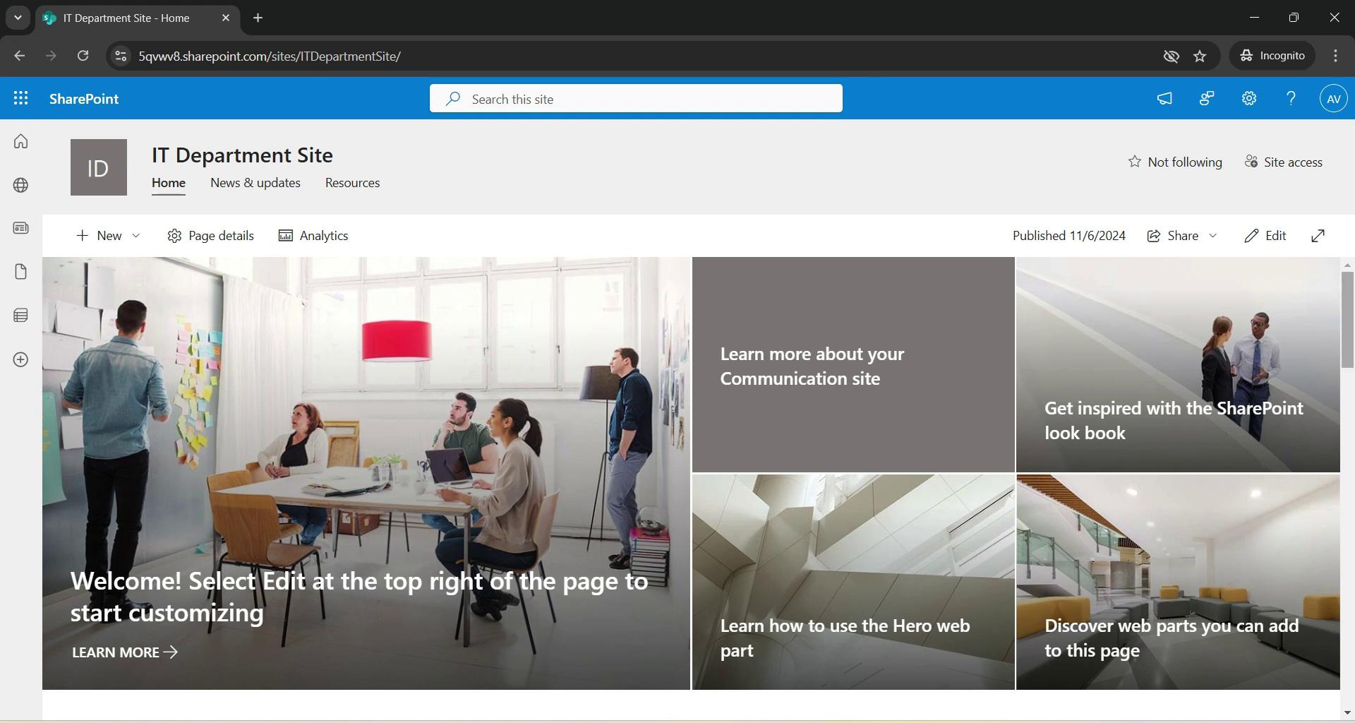
- Examine the IT Department Site home page's News section and check which account is signed in
{"action": "scroll", "coordinate": [692, 487], "scroll_direction": "down", "scroll_amount": 5}
{"action": "scroll", "coordinate": [692, 486], "scroll_direction": "up", "scroll_amount": 2}
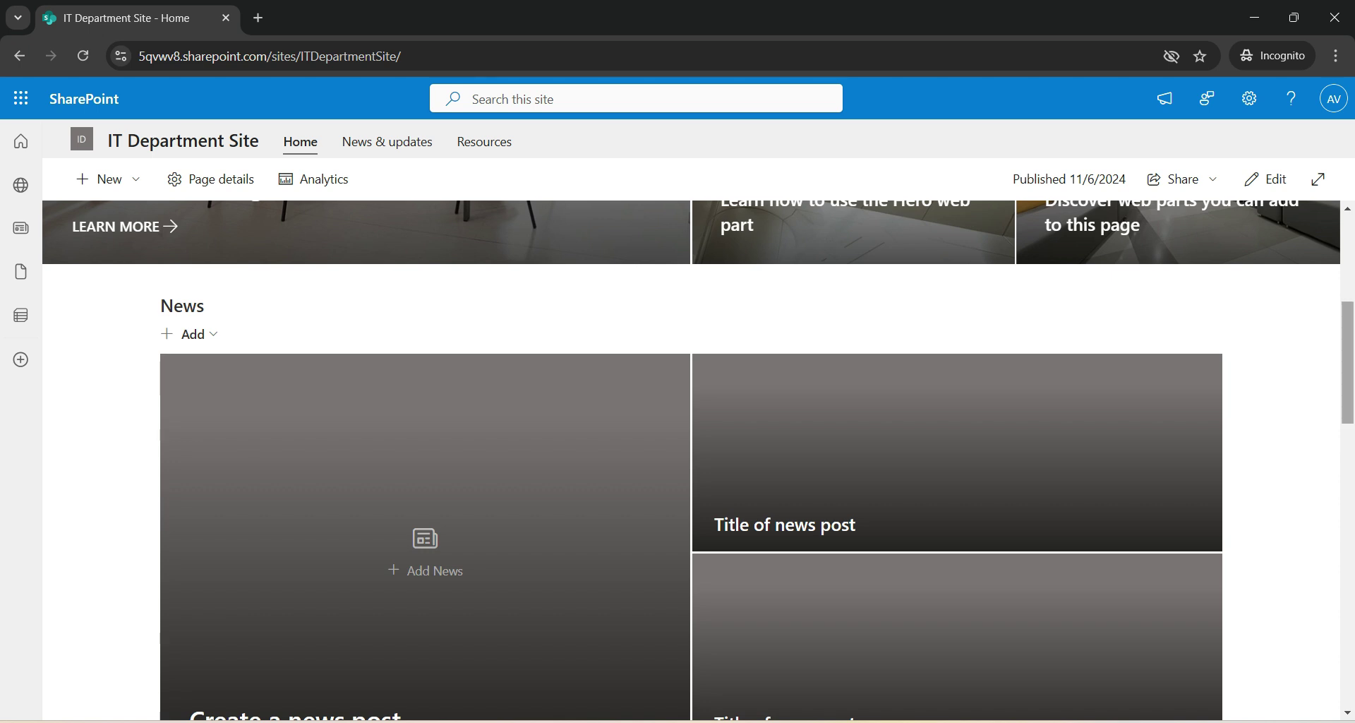
{"action": "scroll", "coordinate": [691, 459], "scroll_direction": "up", "scroll_amount": 5}
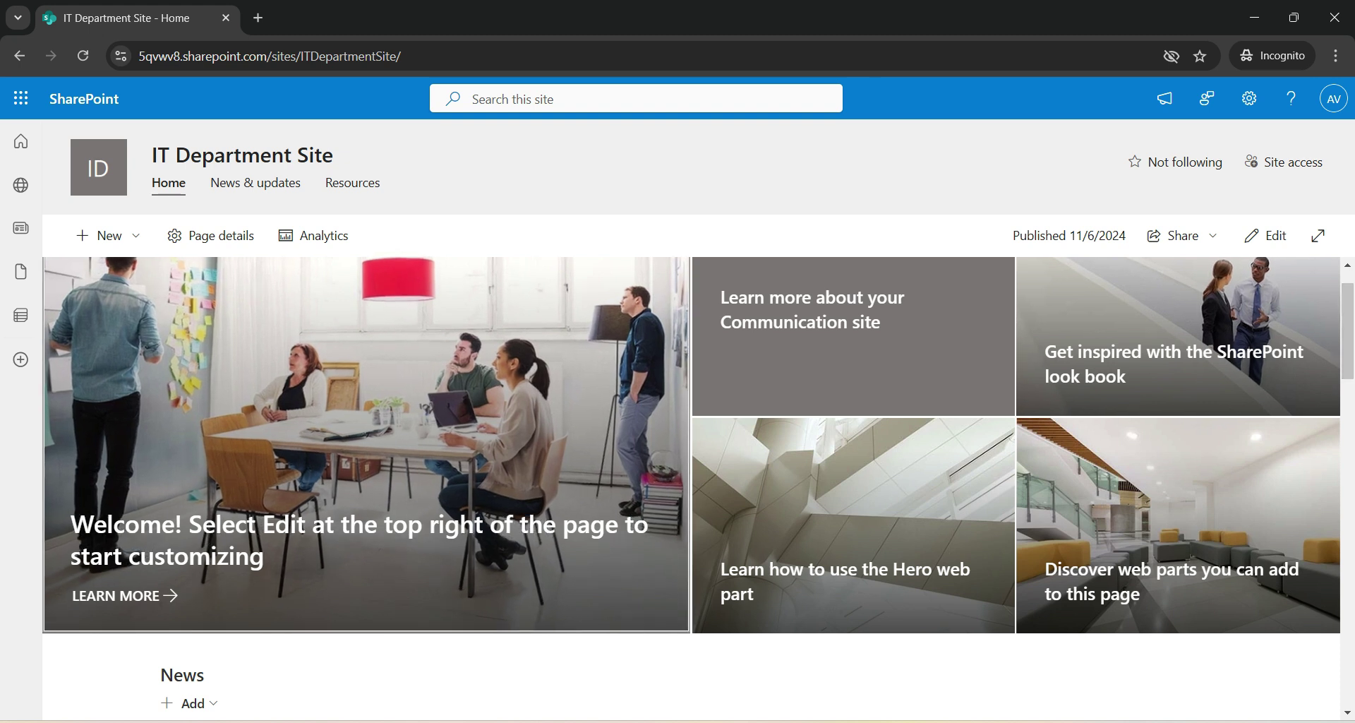
{"action": "left_click", "coordinate": [1333, 99]}
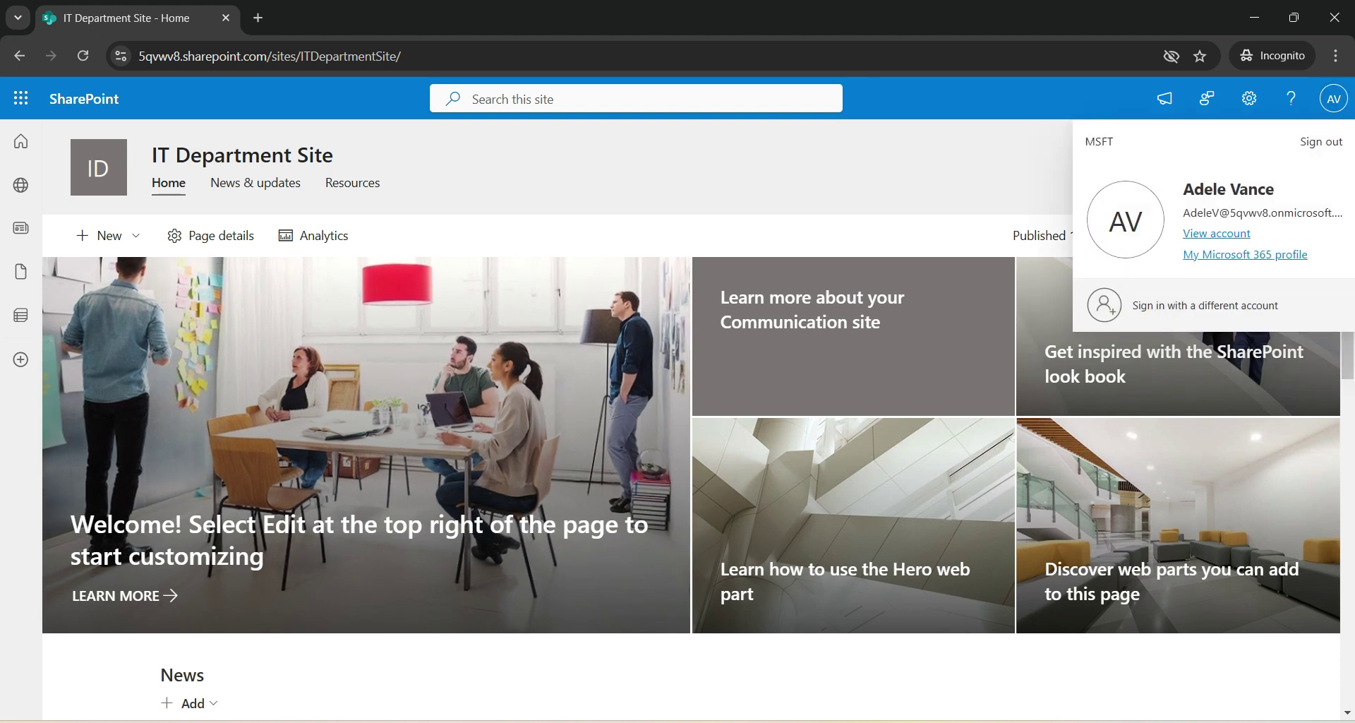
{"action": "left_click", "coordinate": [1333, 99]}
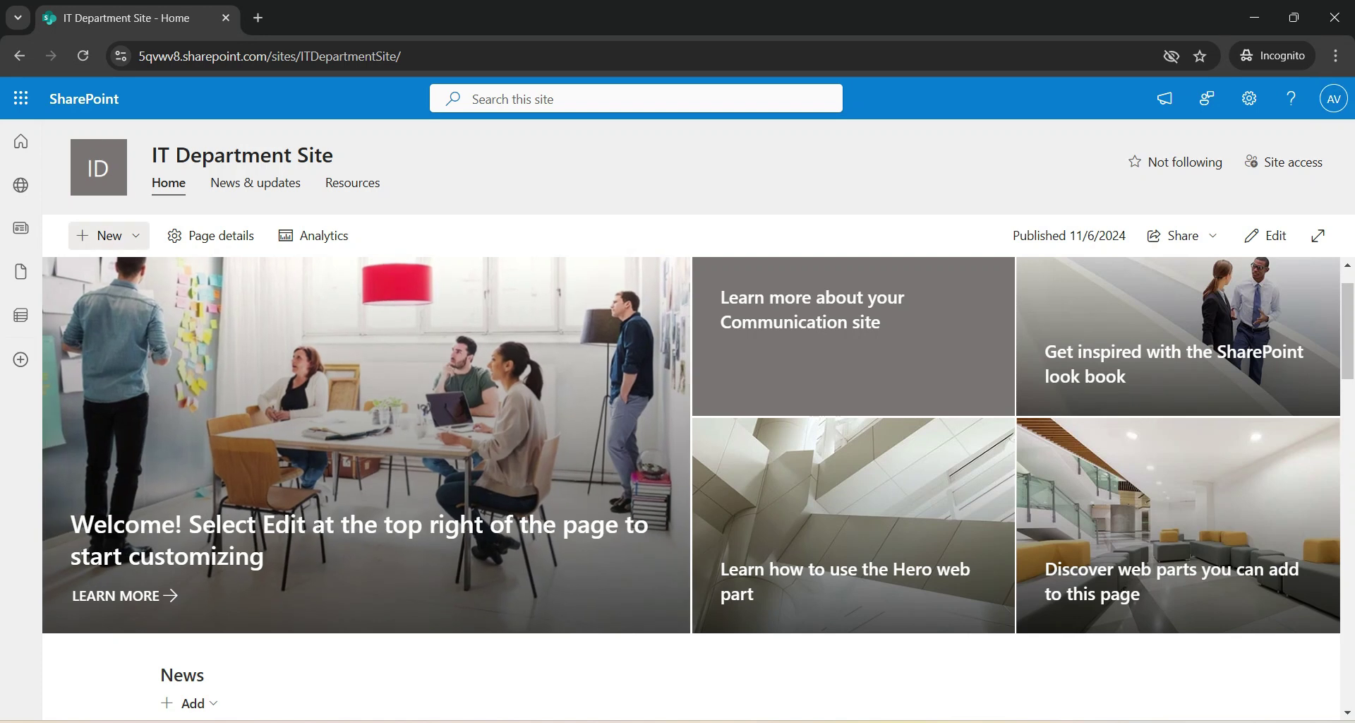
- Create a new site page from the Basic text template
{"action": "left_click", "coordinate": [108, 236]}
{"action": "left_click", "coordinate": [89, 274]}
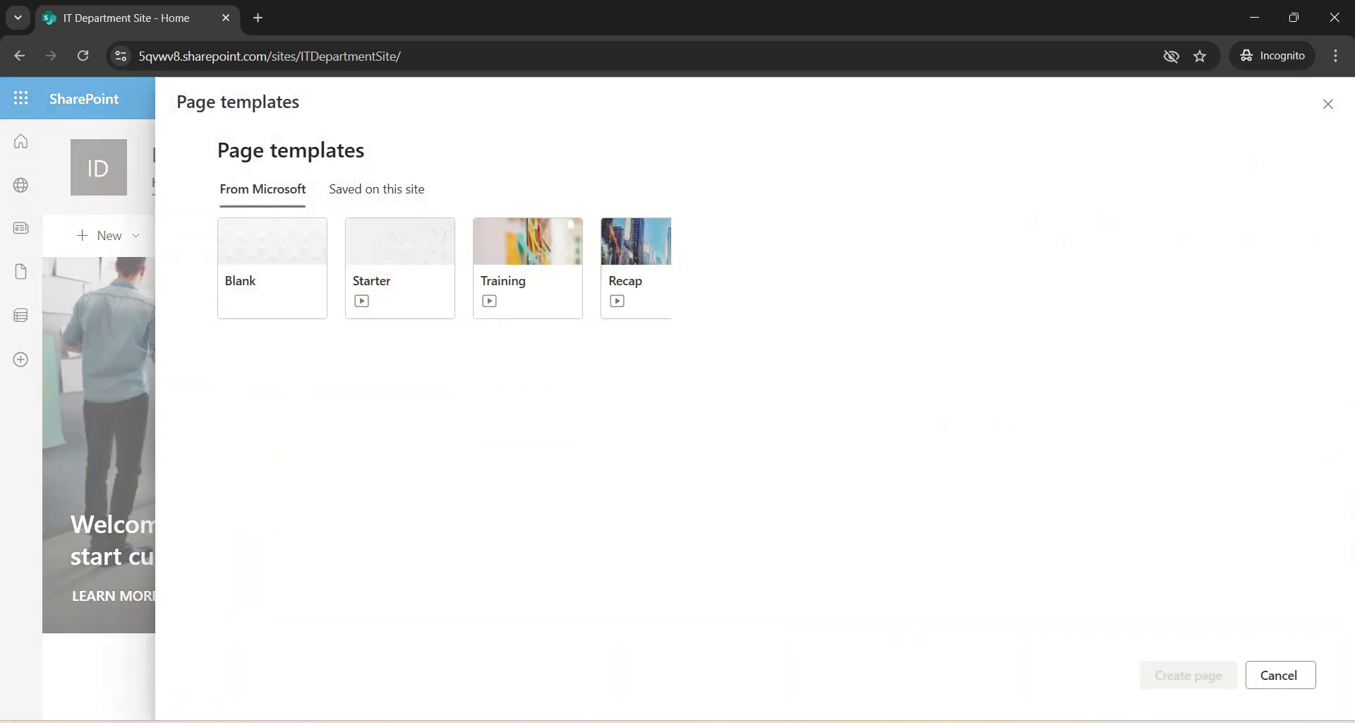
{"action": "left_click", "coordinate": [272, 507]}
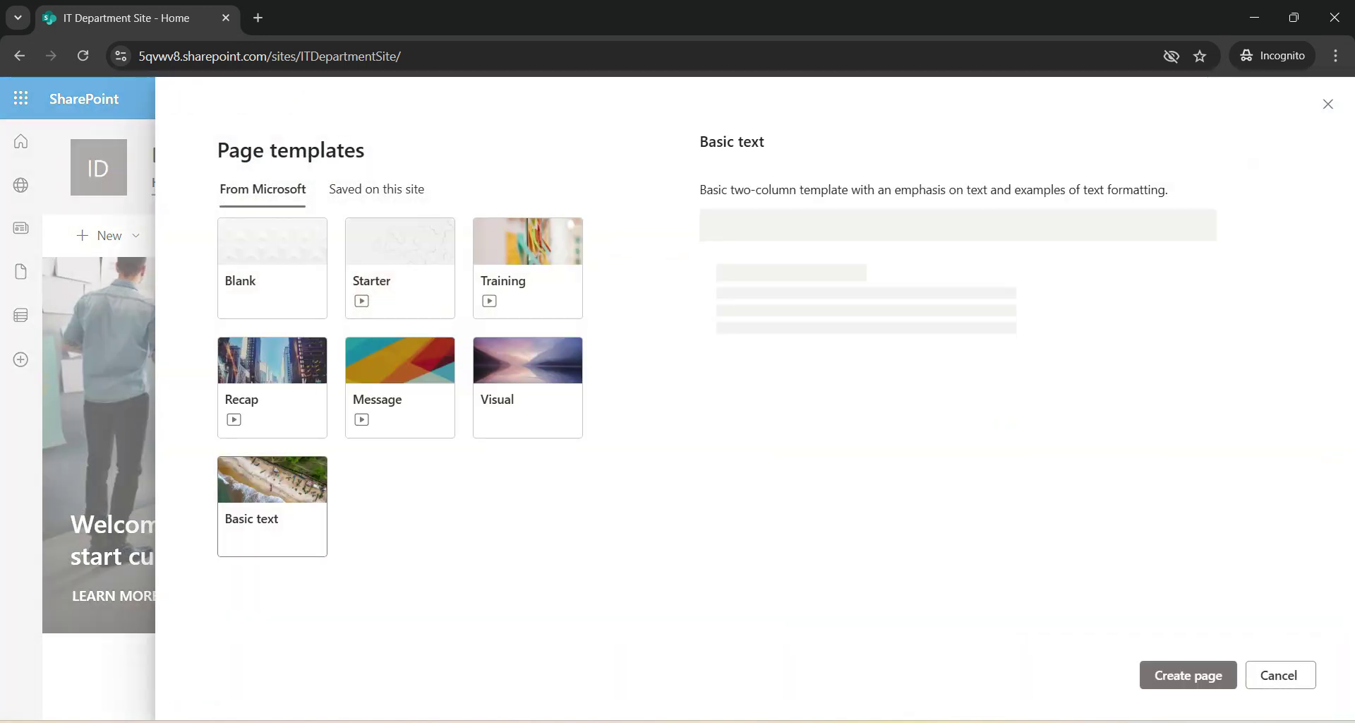
{"action": "left_click", "coordinate": [1188, 675]}
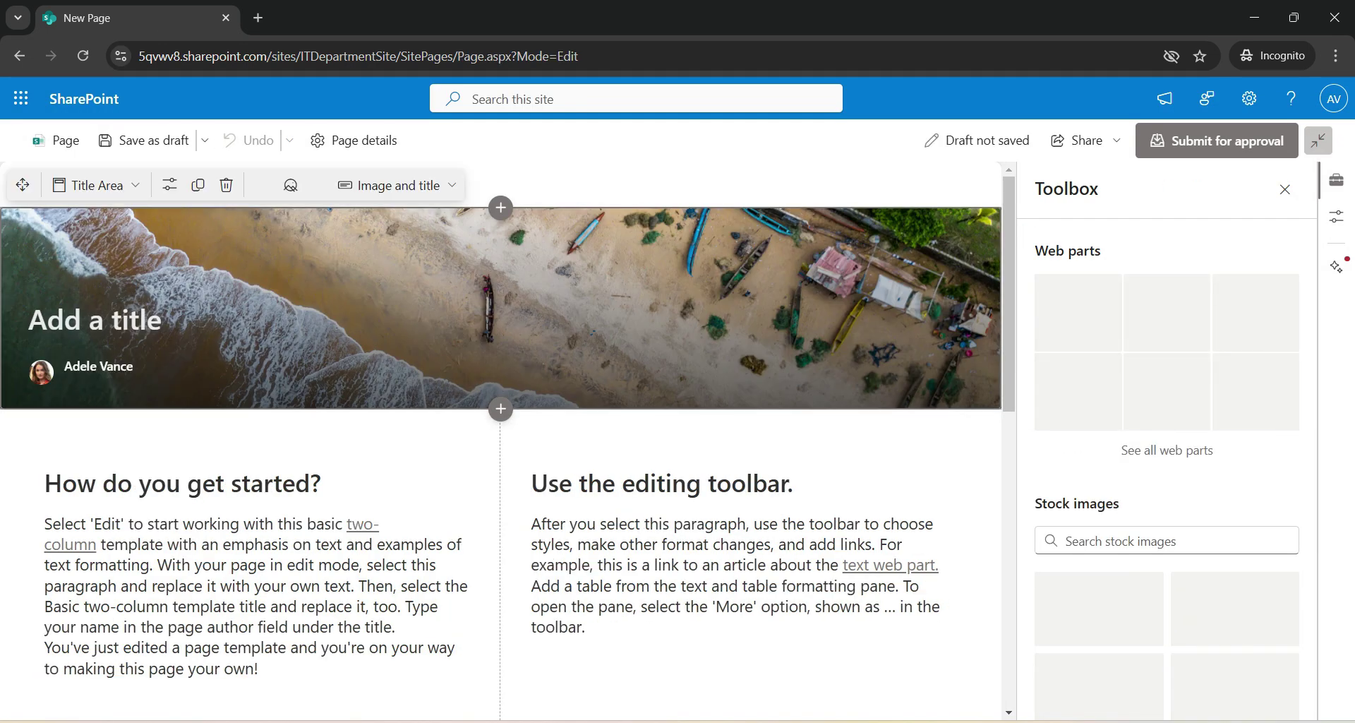
- Title the new page "Sample News as a Page"
{"action": "type", "text": "S"}
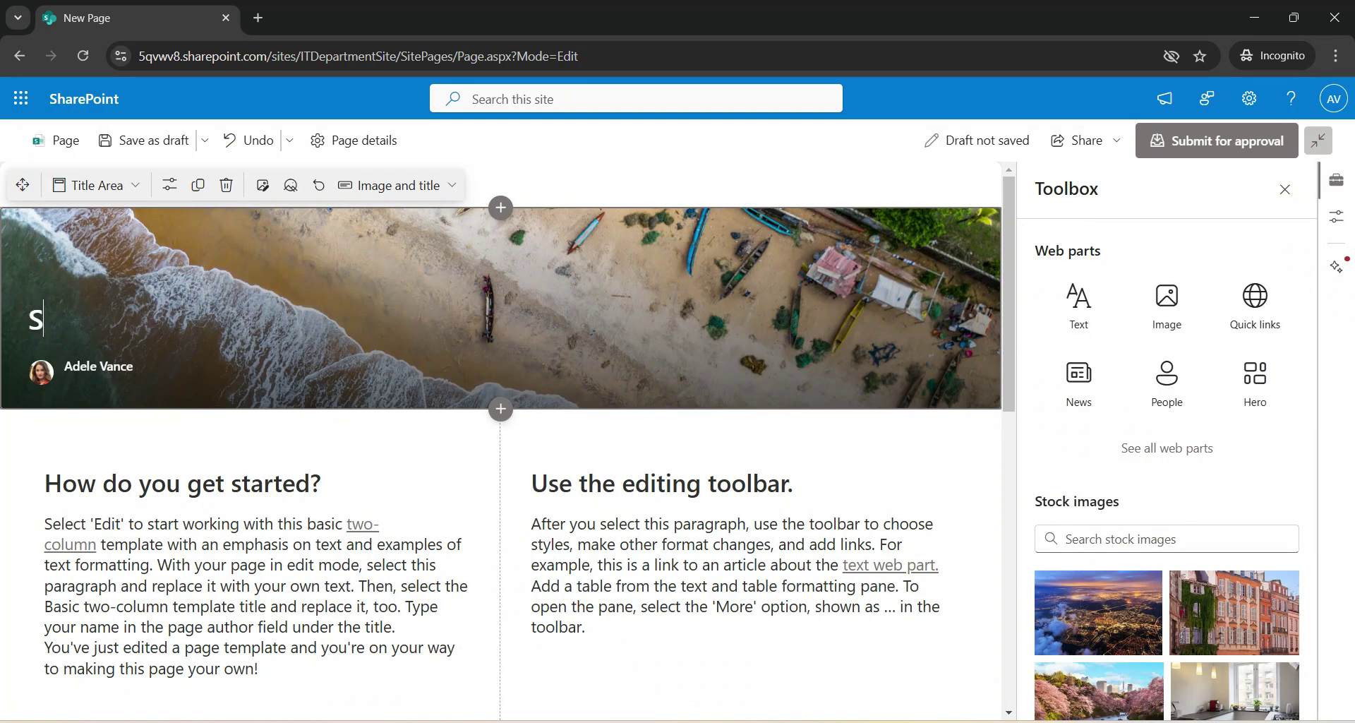
{"action": "type", "text": "ample News"}
{"action": "key", "text": "BackSpace"}
{"action": "type", "text": "ws a"}
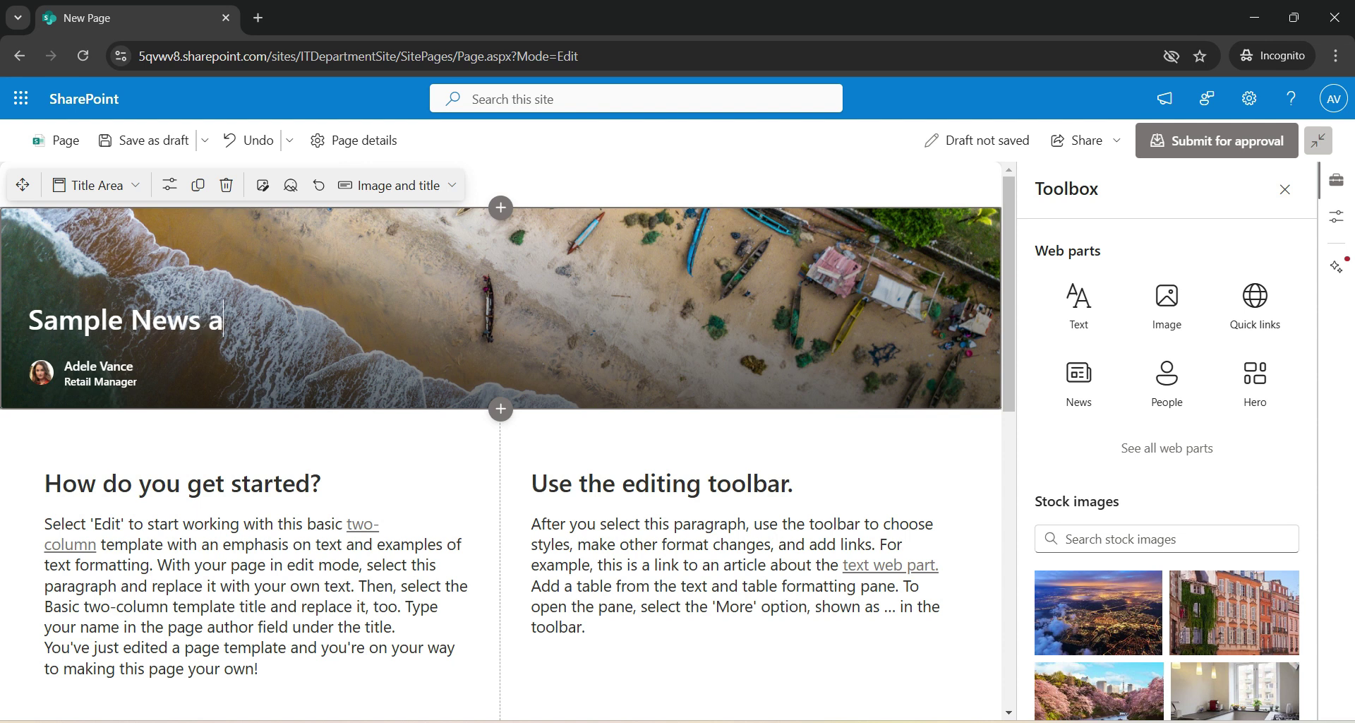
{"action": "type", "text": "s a Page"}
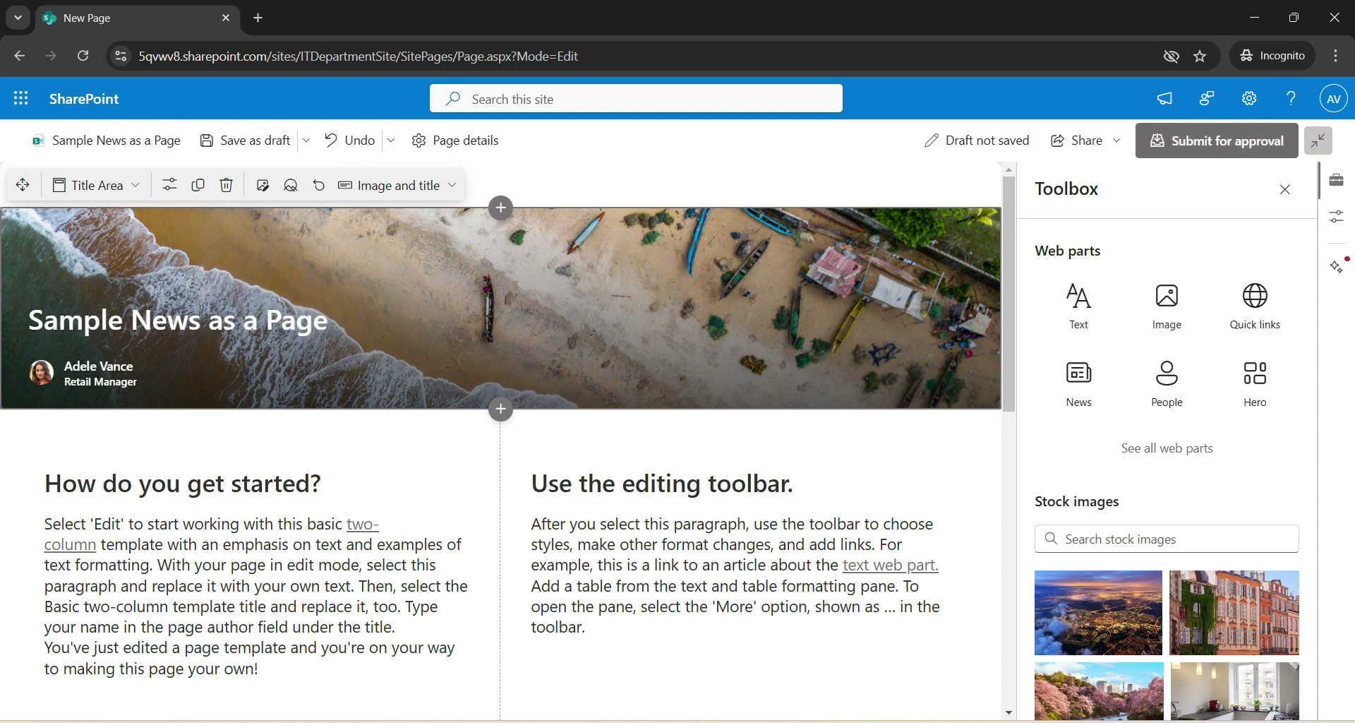
- Submit the page for approval with the message "Please Approve"
{"action": "left_click", "coordinate": [1216, 140]}
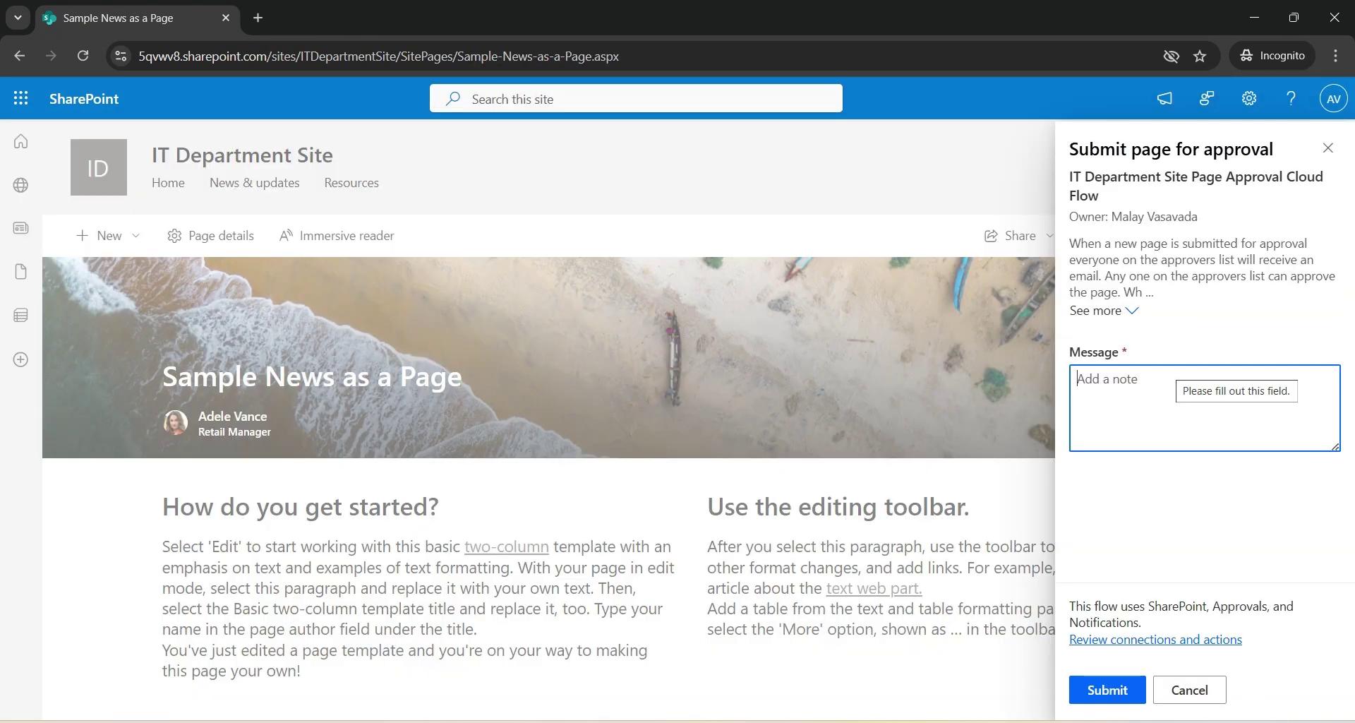
{"action": "type", "text": "Please Appro"}
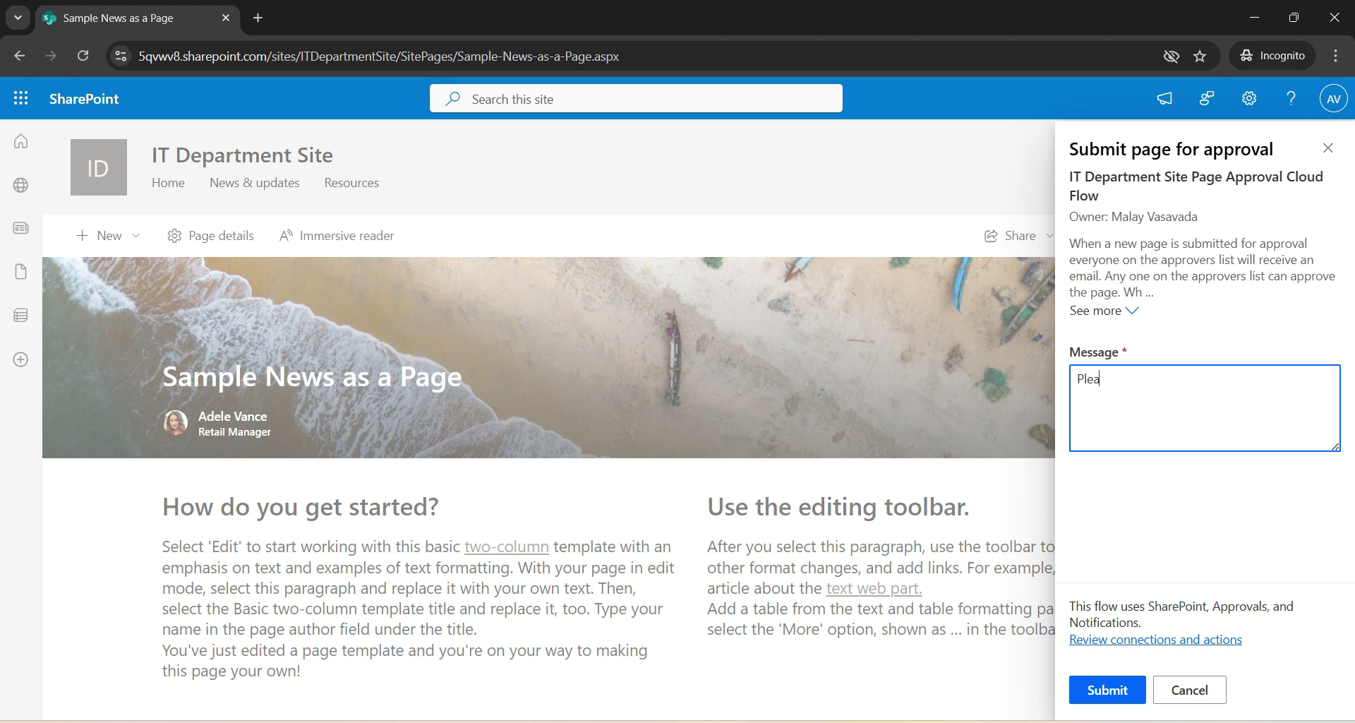
{"action": "type", "text": "ve"}
{"action": "left_click", "coordinate": [1107, 689]}
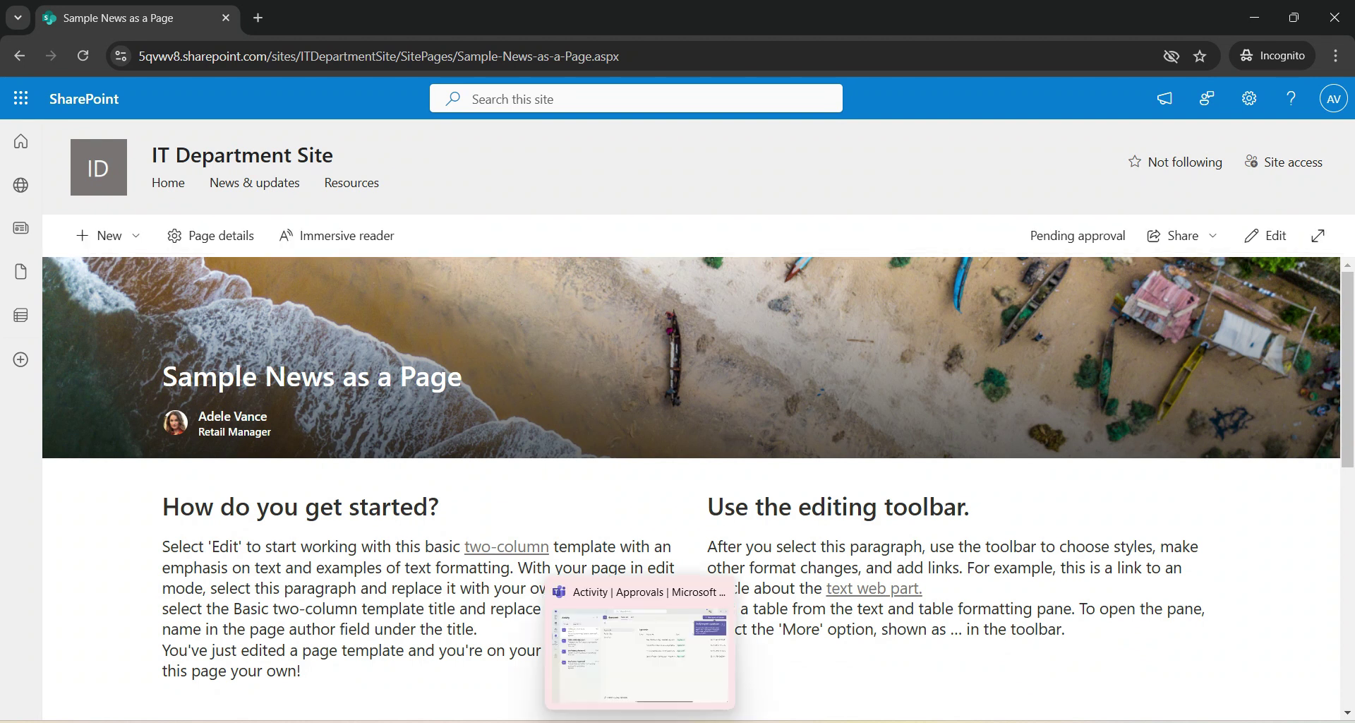
- Switch to Microsoft Teams and approve the publishing request for "Sample News as a Page"
{"action": "left_click", "coordinate": [640, 660]}
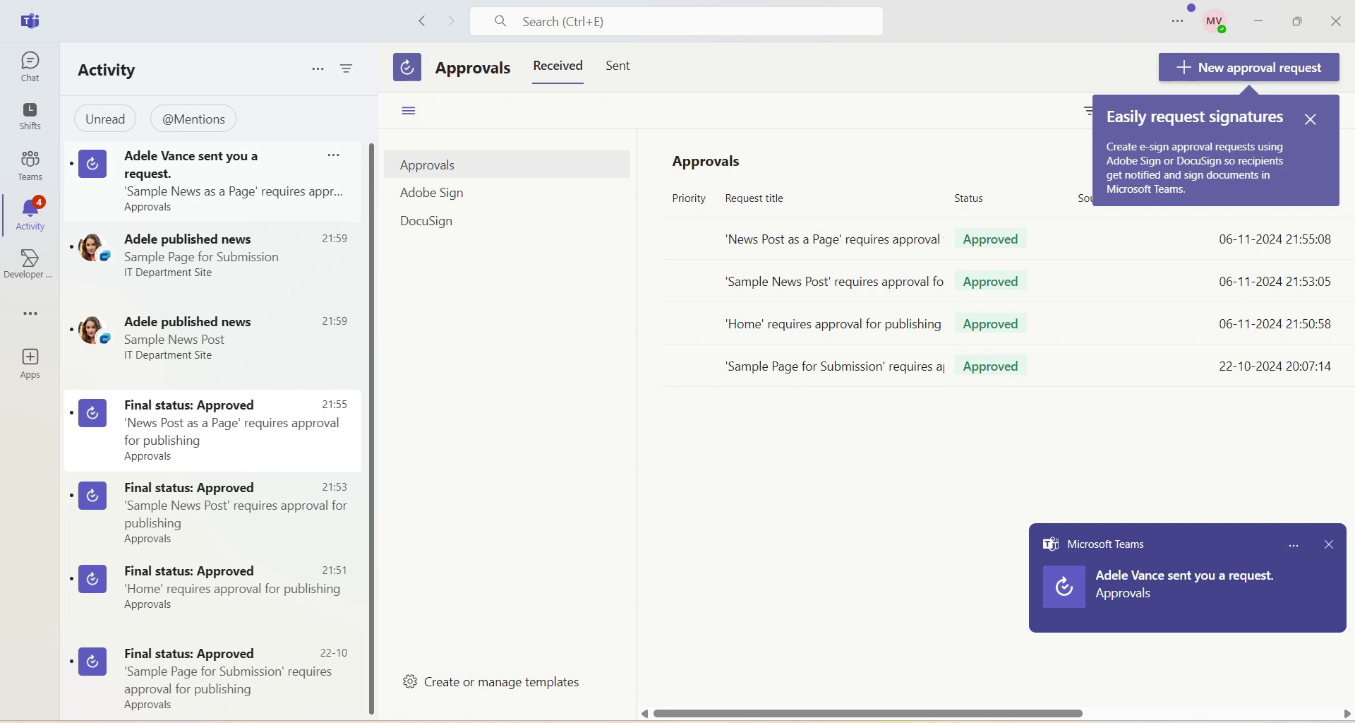
{"action": "left_click", "coordinate": [214, 182]}
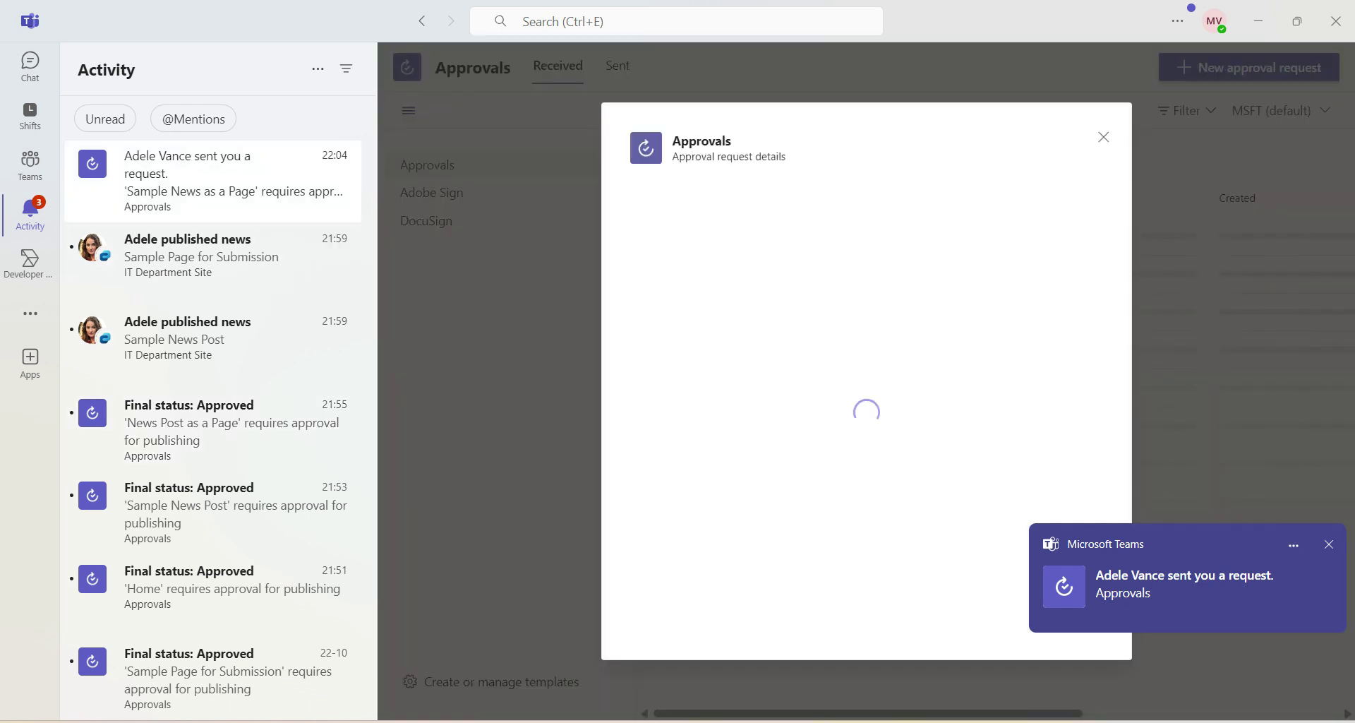
{"action": "left_click", "coordinate": [1061, 617]}
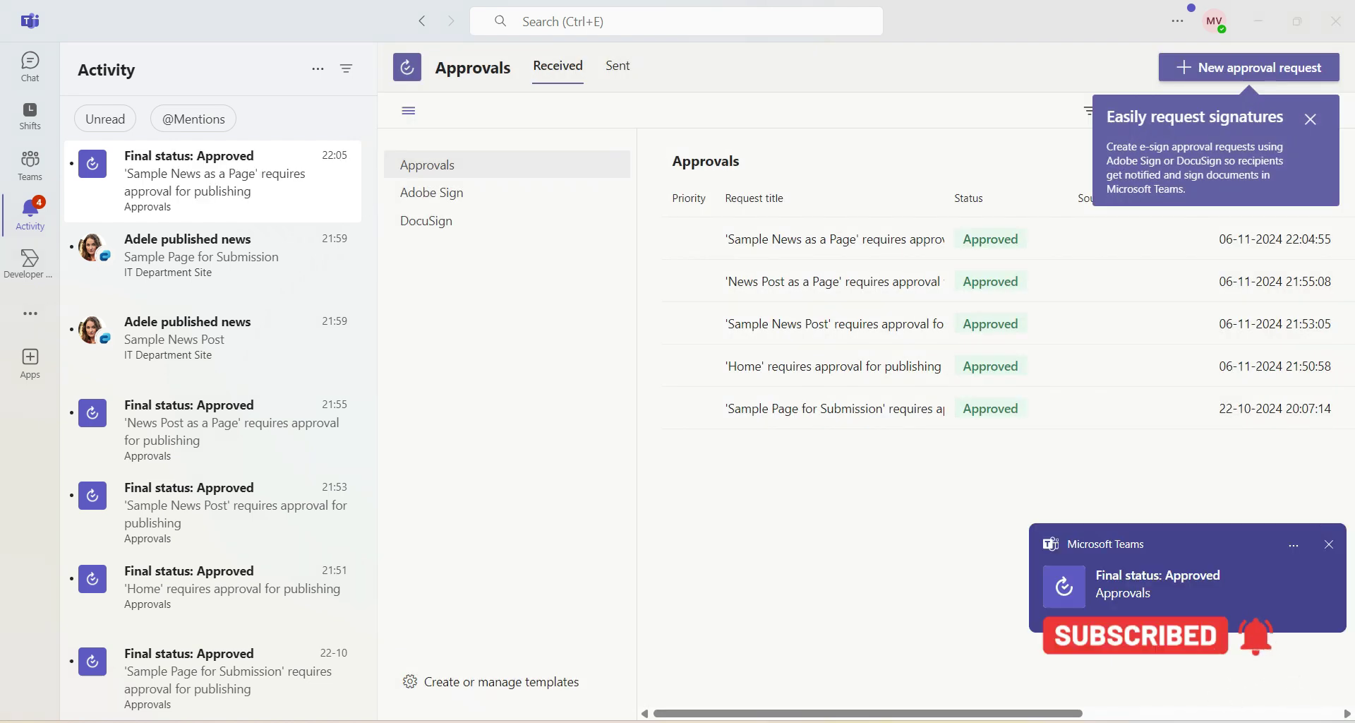
- Switch back to the browser, reload the submitted page, and check the News section on the site's home page
{"action": "key", "text": "alt+Tab"}
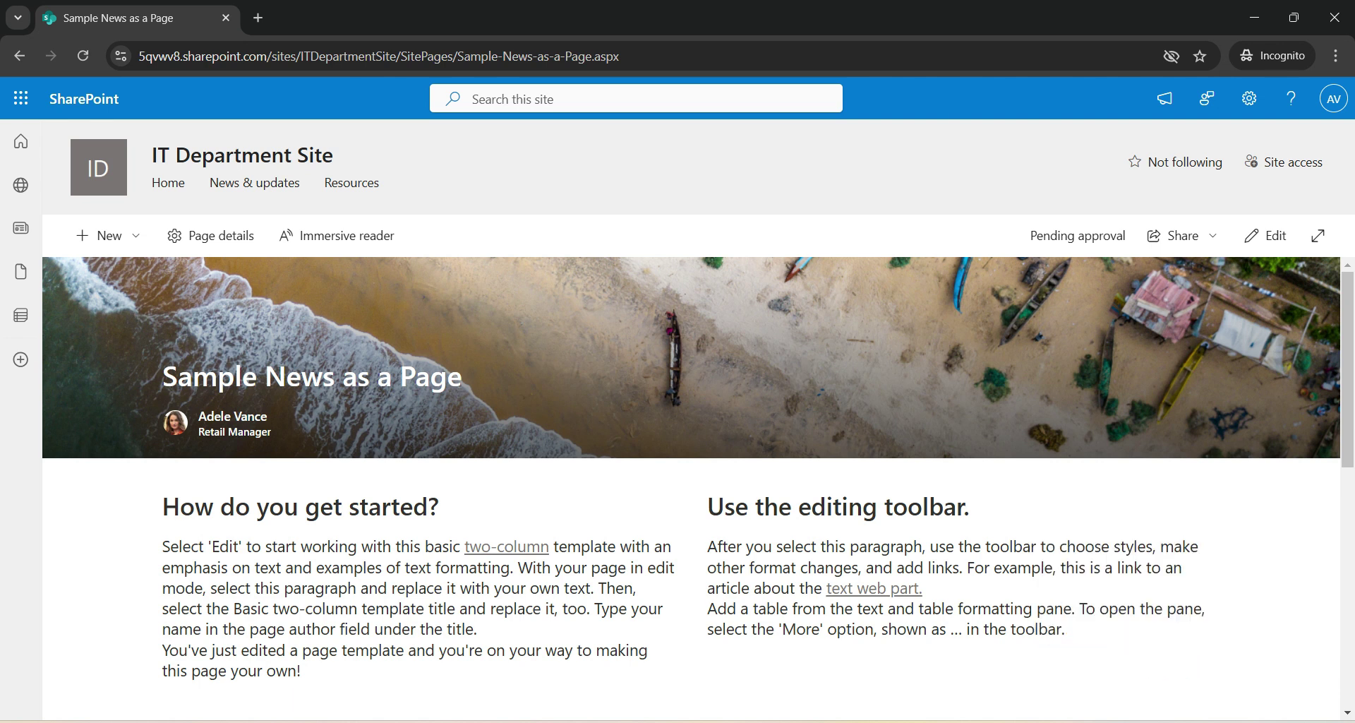
{"action": "left_click", "coordinate": [82, 56]}
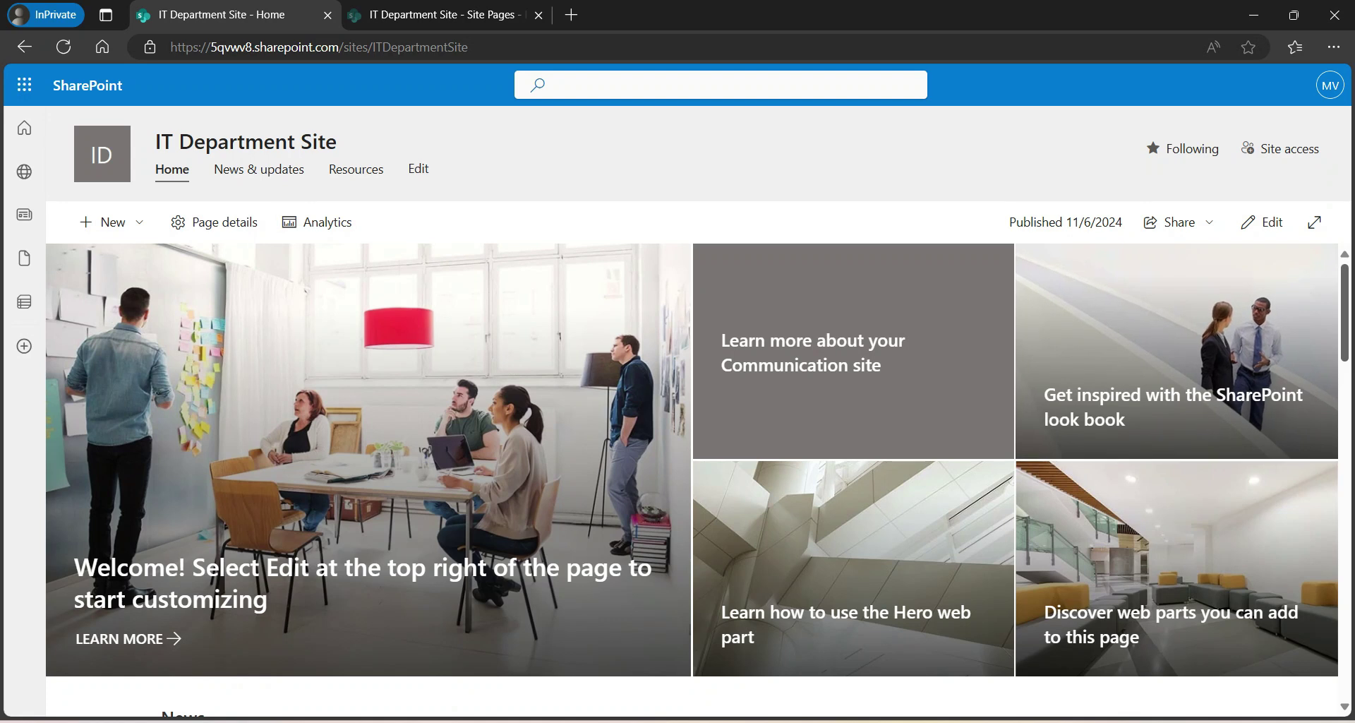
{"action": "scroll", "coordinate": [692, 480], "scroll_direction": "down", "scroll_amount": 6}
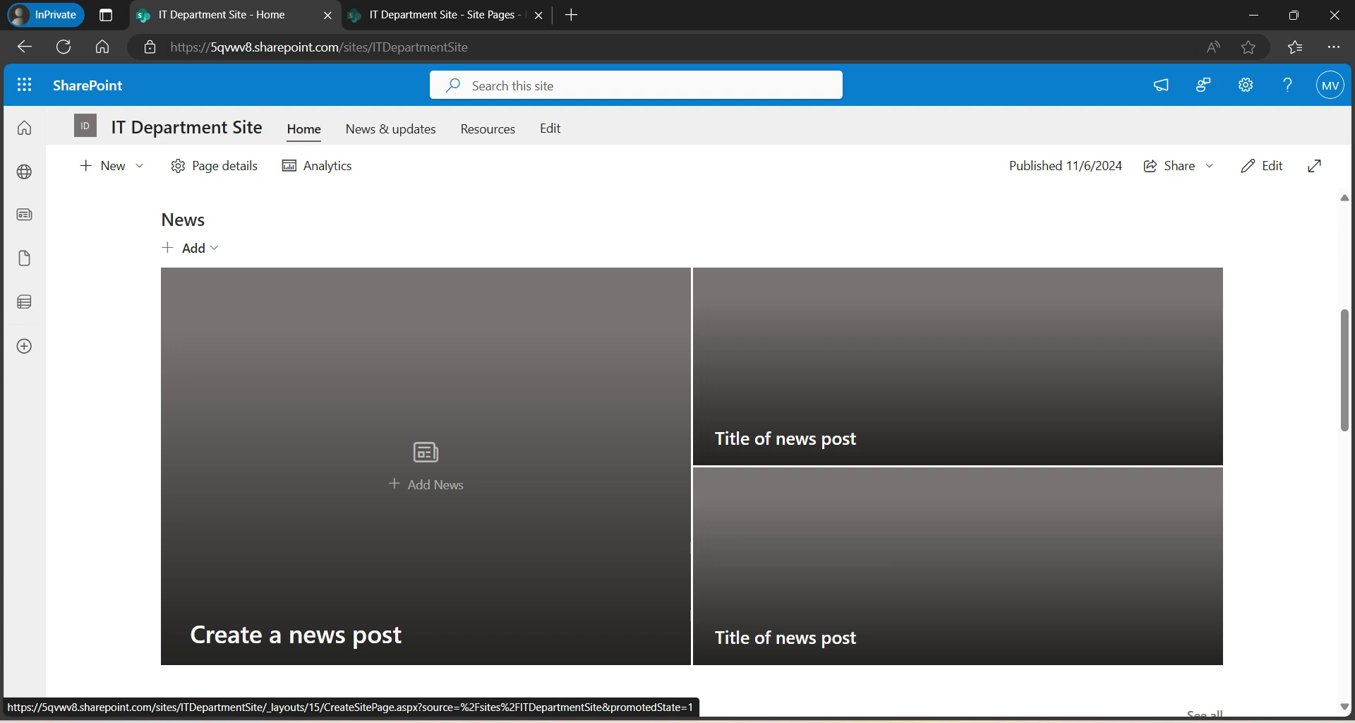
- Open Sample-News-as-a-Page.aspx from the Site Pages library and promote it by posting it as News
{"action": "key", "text": "ctrl+Tab"}
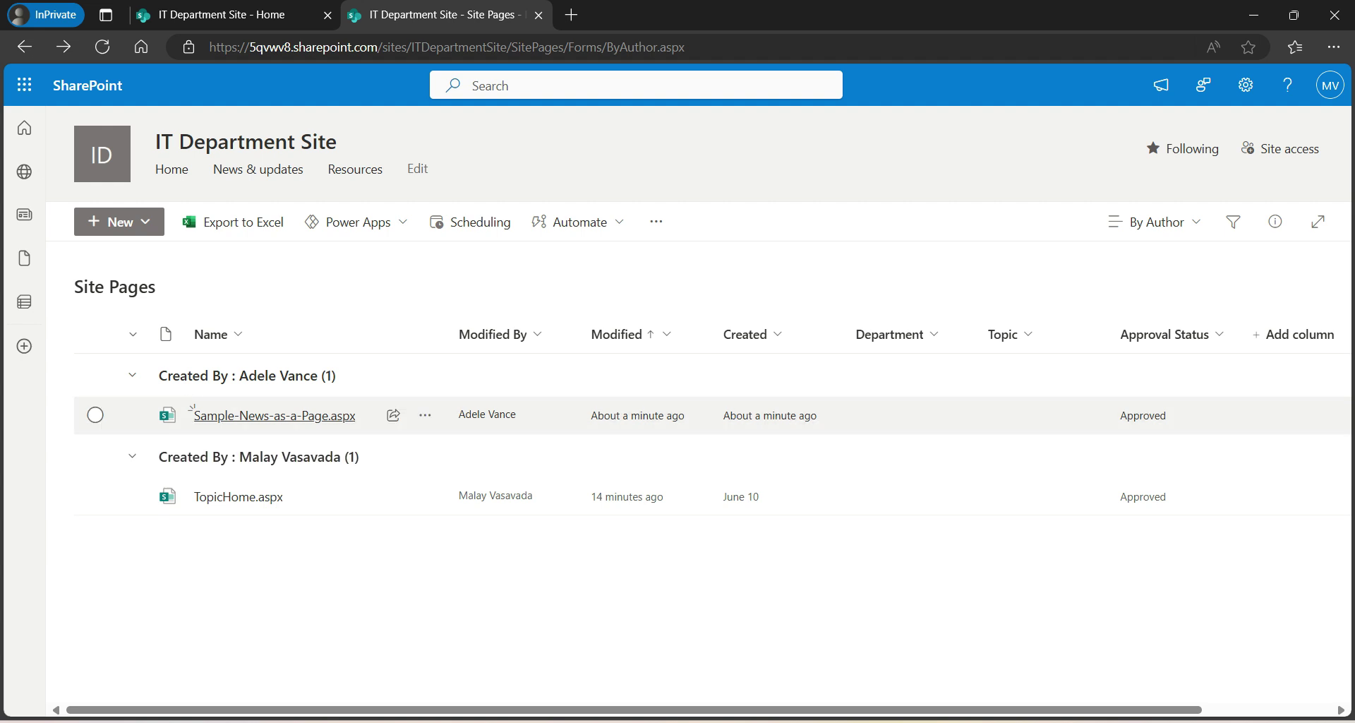
{"action": "left_click", "coordinate": [192, 409]}
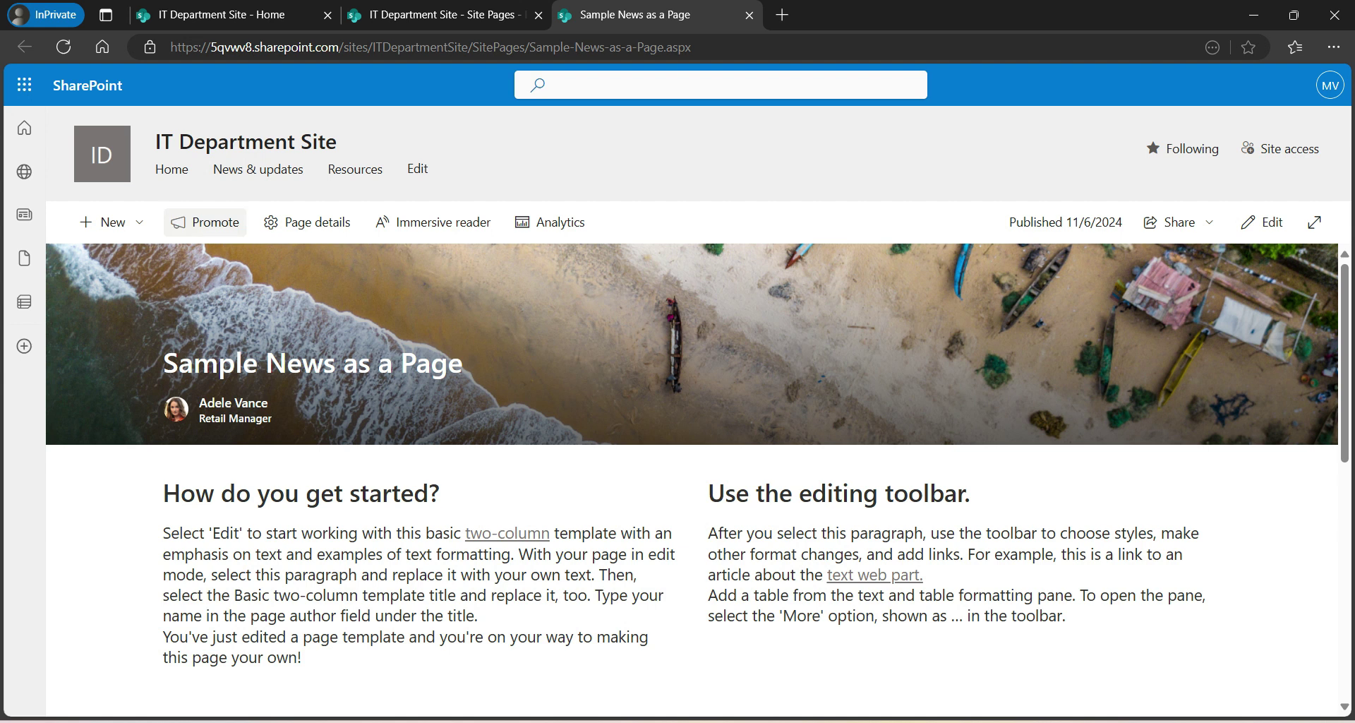
{"action": "left_click", "coordinate": [206, 222]}
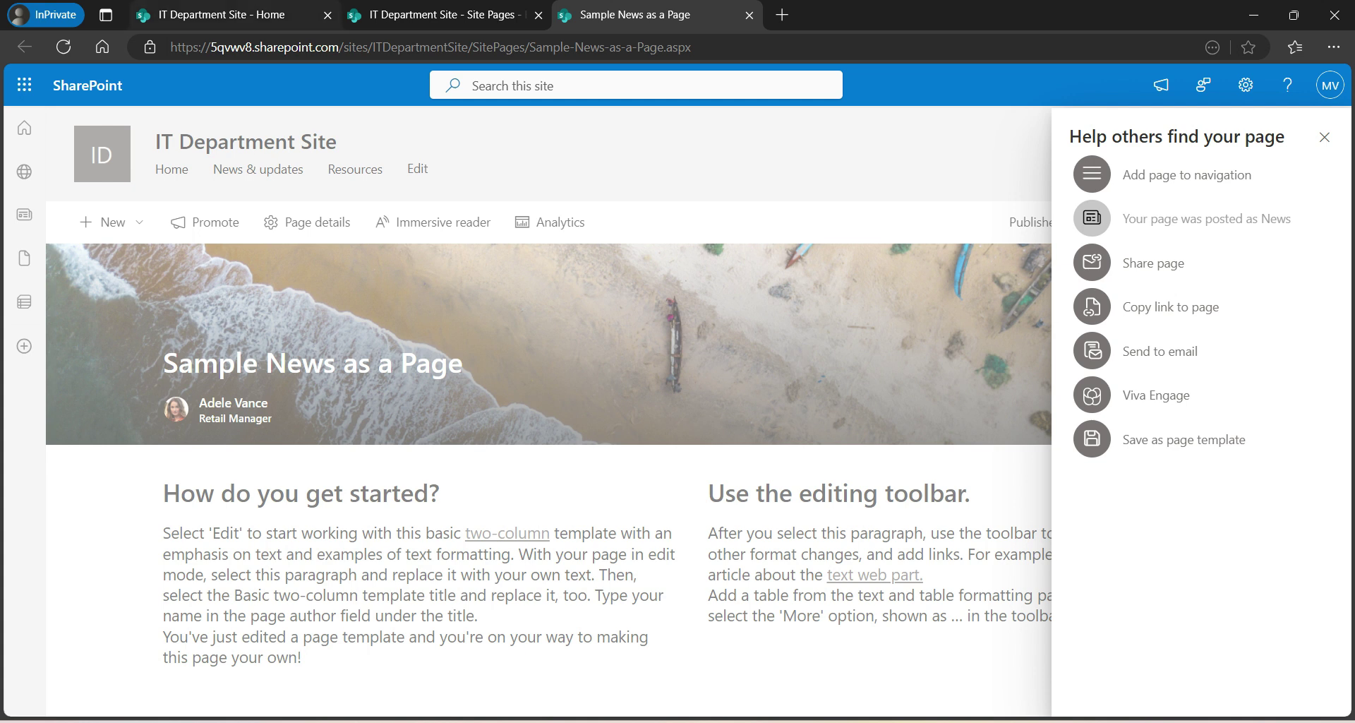
- Reload the IT Department Site home page and check its News section for the promoted page
{"action": "left_click", "coordinate": [212, 15]}
{"action": "left_click", "coordinate": [64, 46]}
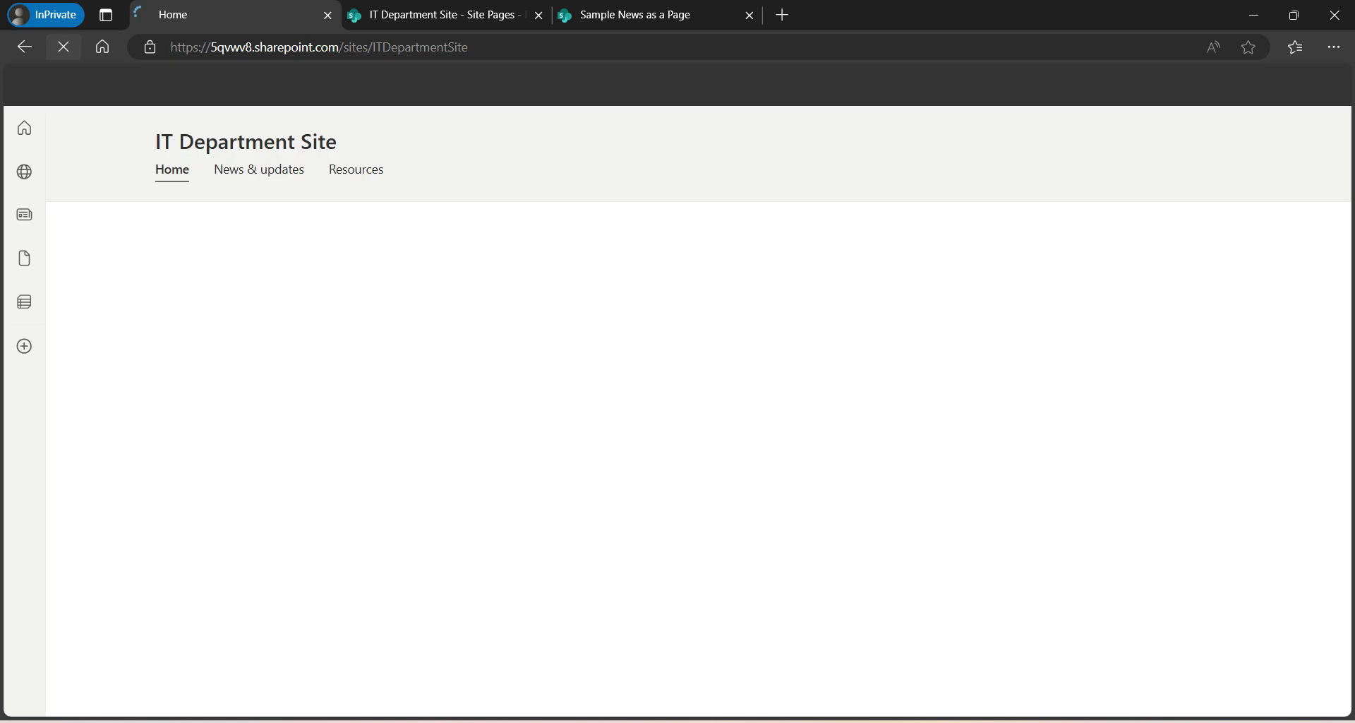
{"action": "scroll", "coordinate": [691, 480], "scroll_direction": "down", "scroll_amount": 5}
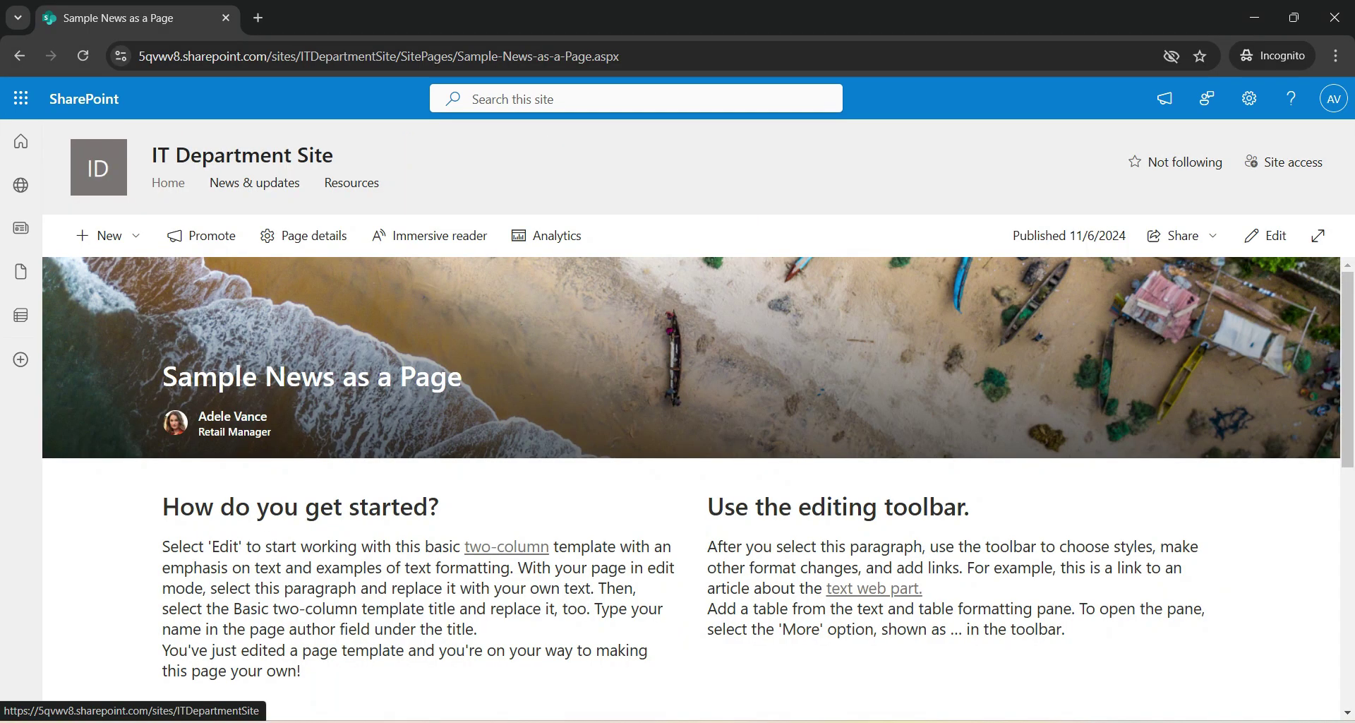
- Return to the site home in the author's browser and create a news post from the Basic text template
{"action": "left_click", "coordinate": [169, 182]}
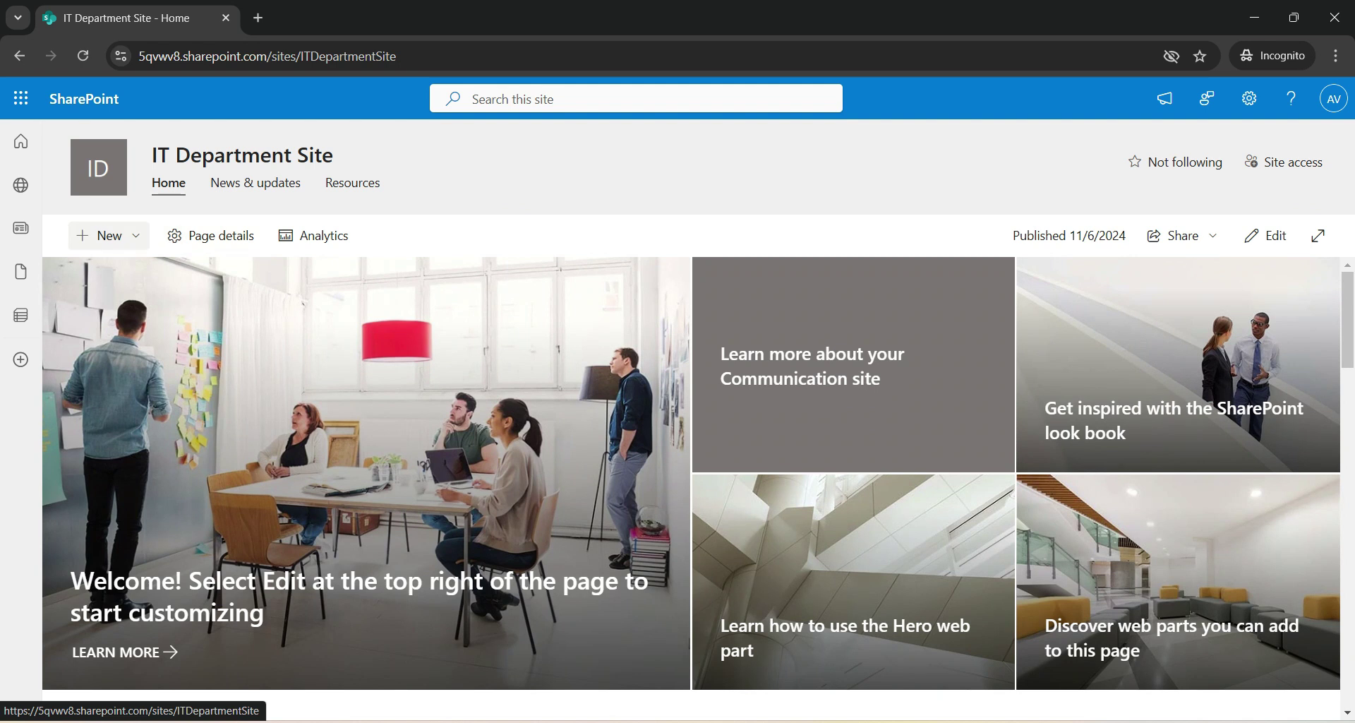
{"action": "left_click", "coordinate": [106, 235]}
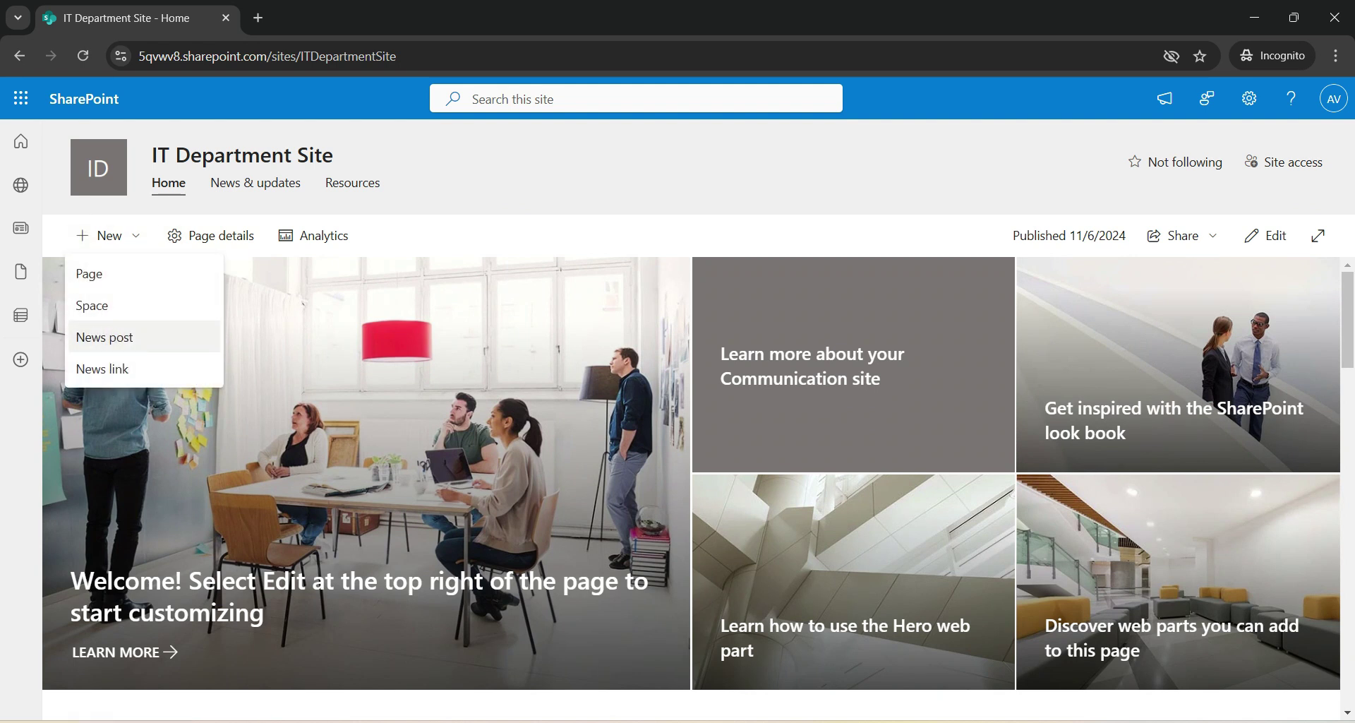
{"action": "left_click", "coordinate": [105, 337]}
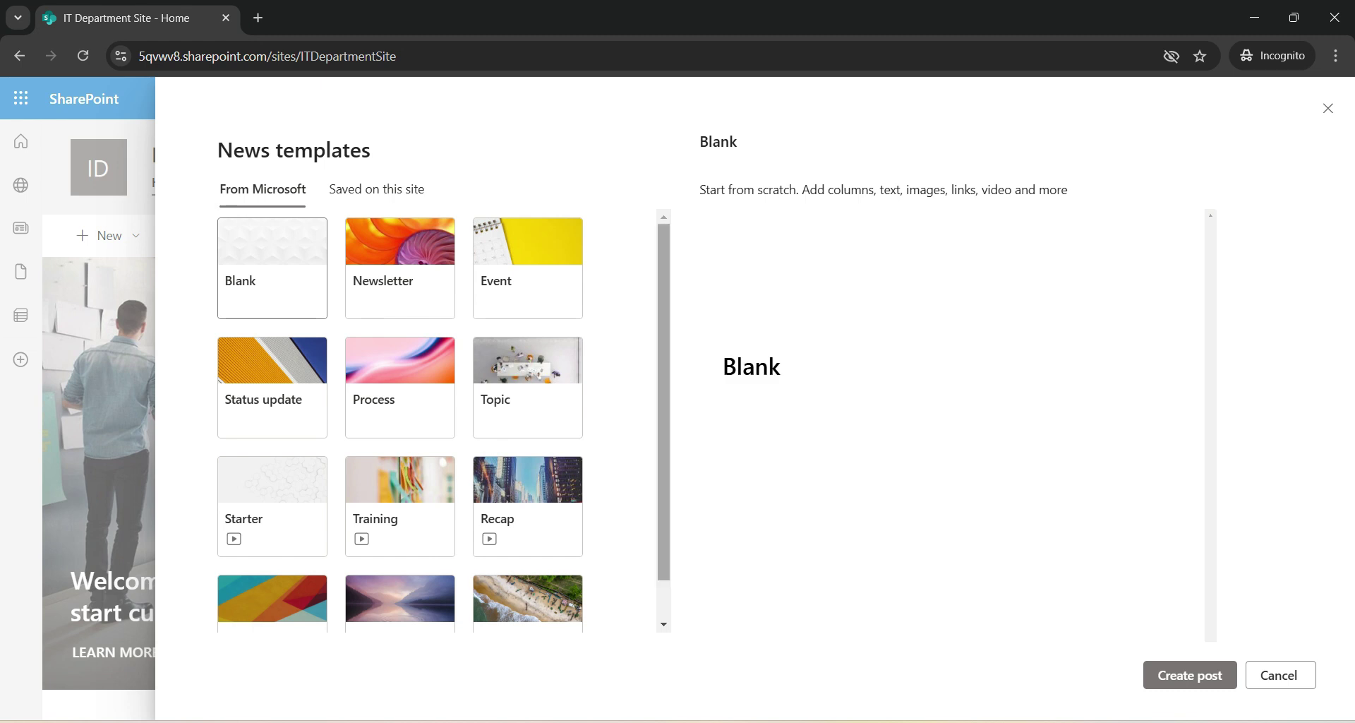
{"action": "scroll", "coordinate": [443, 420], "scroll_direction": "down", "scroll_amount": 1}
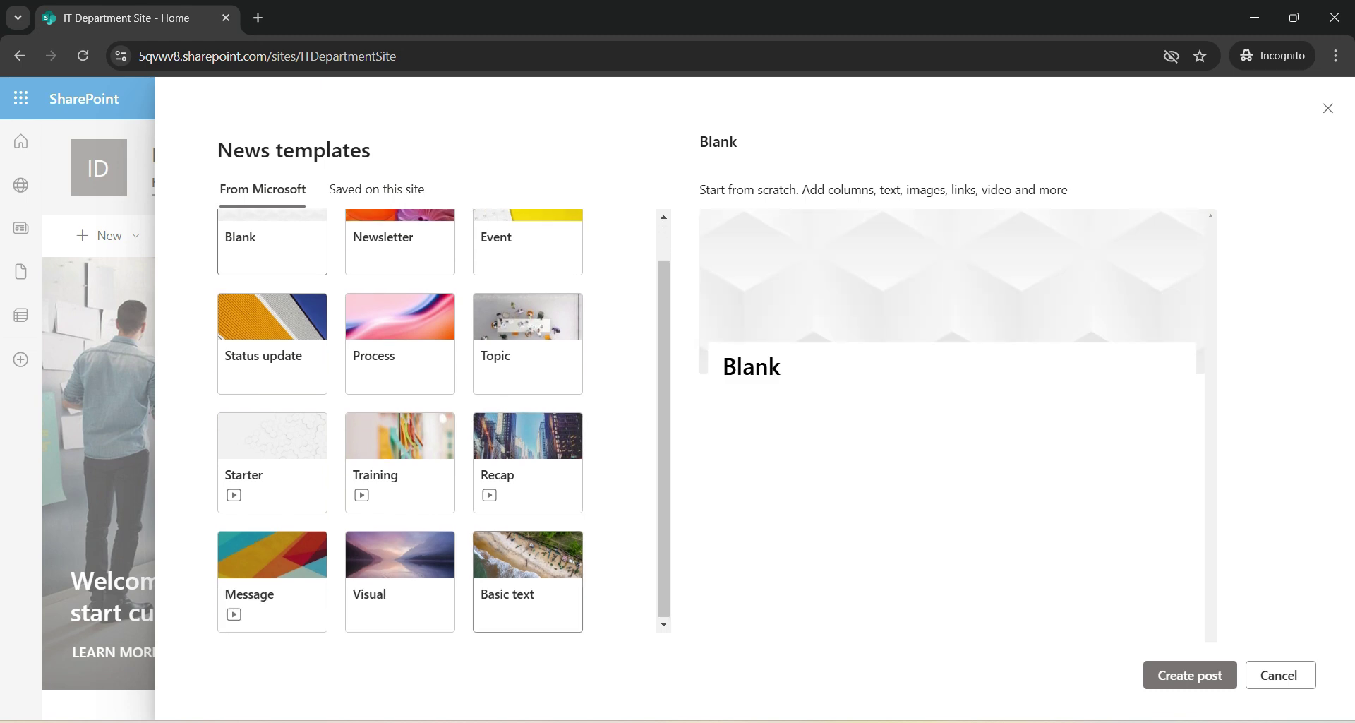
{"action": "left_click", "coordinate": [527, 585]}
{"action": "left_click", "coordinate": [1190, 674]}
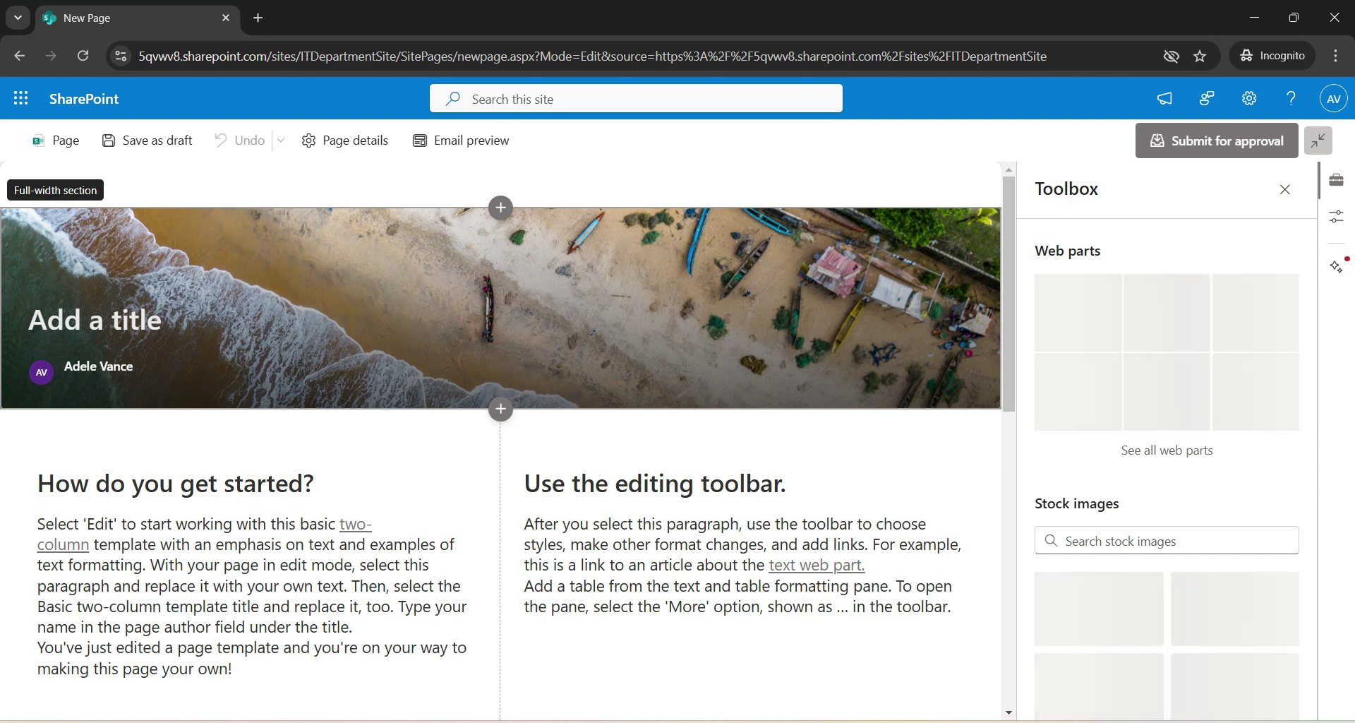
- Title the news post "Sample News as News Post"
{"action": "type", "text": "Sam"}
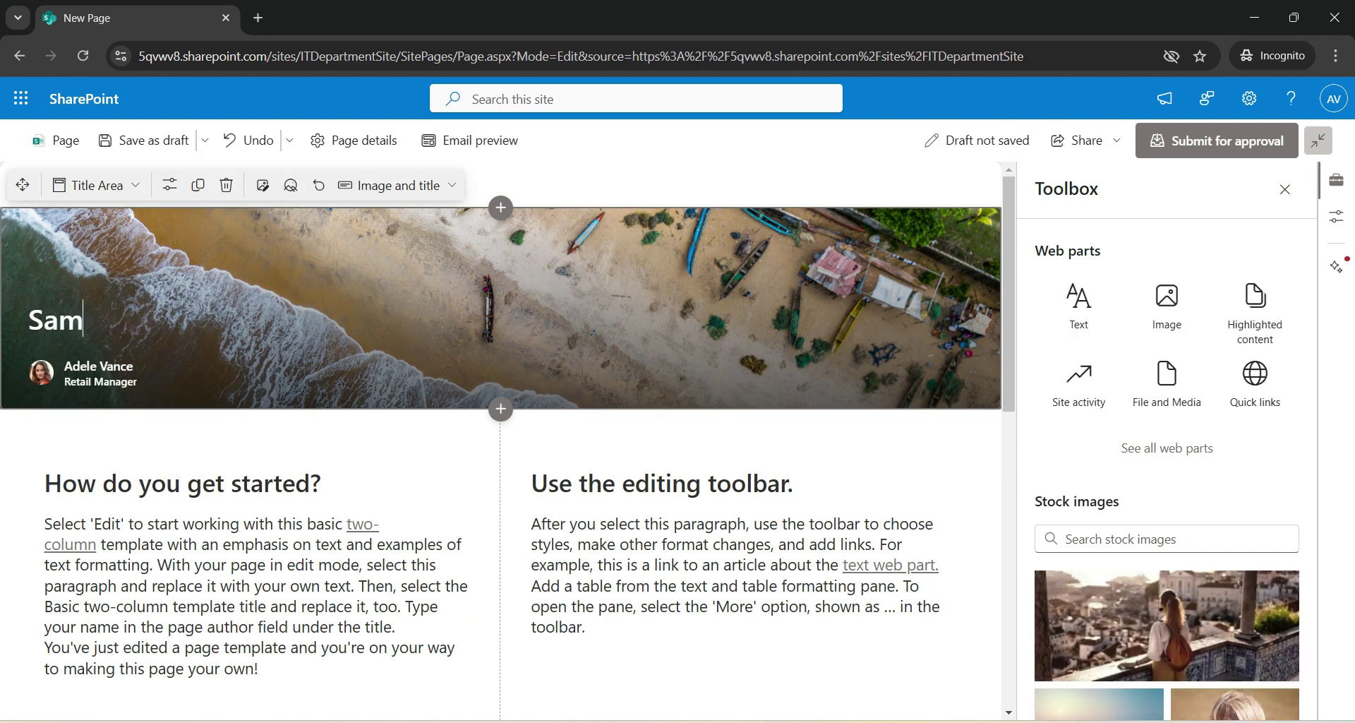
{"action": "type", "text": "ple of"}
{"action": "key", "text": "BackSpace"}
{"action": "key", "text": "BackSpace"}
{"action": "type", "text": "News as News Ps"}
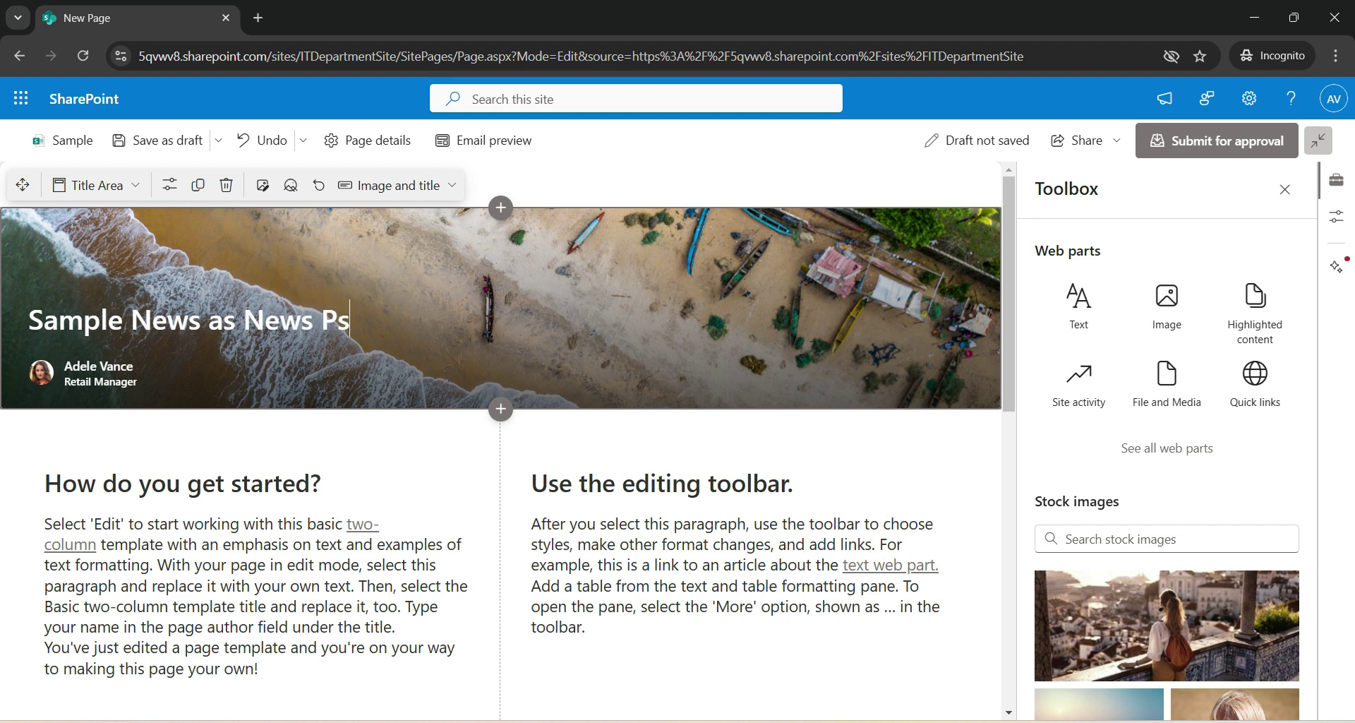
{"action": "key", "text": "BackSpace"}
{"action": "type", "text": "ost"}
- Submit the news post for approval with the message "Please Approve"
{"action": "left_click", "coordinate": [1217, 141]}
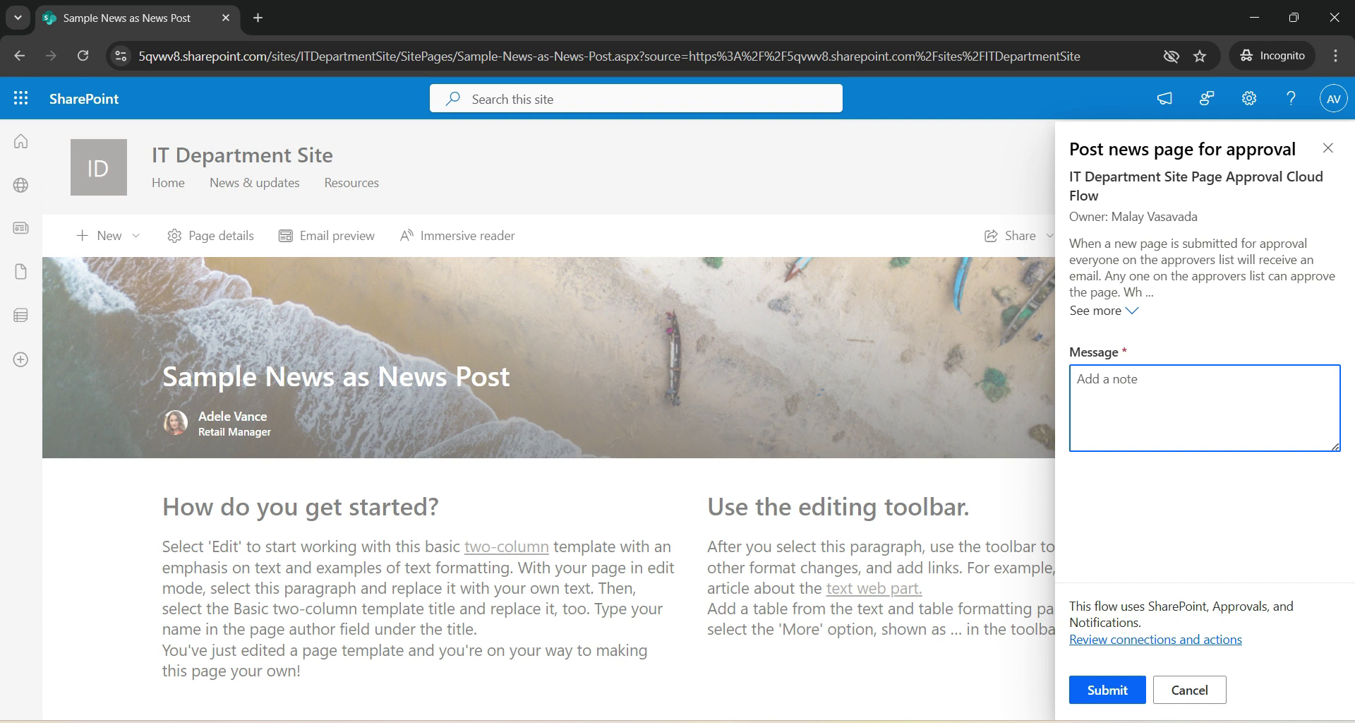
{"action": "type", "text": "Please Approve"}
{"action": "left_click", "coordinate": [1107, 690]}
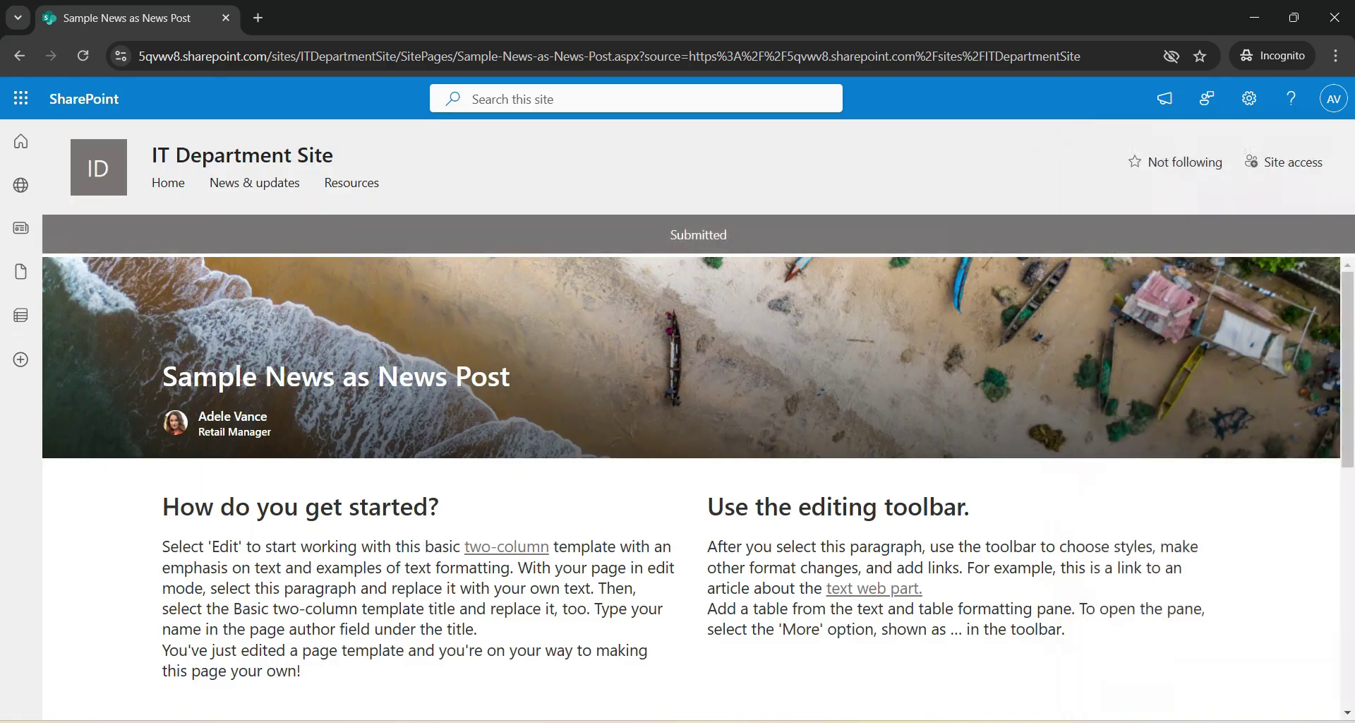
- Switch to Microsoft Teams and approve the publishing request for "Sample News as News Post"
{"action": "key", "text": "alt+Tab"}
{"action": "left_click", "coordinate": [212, 176]}
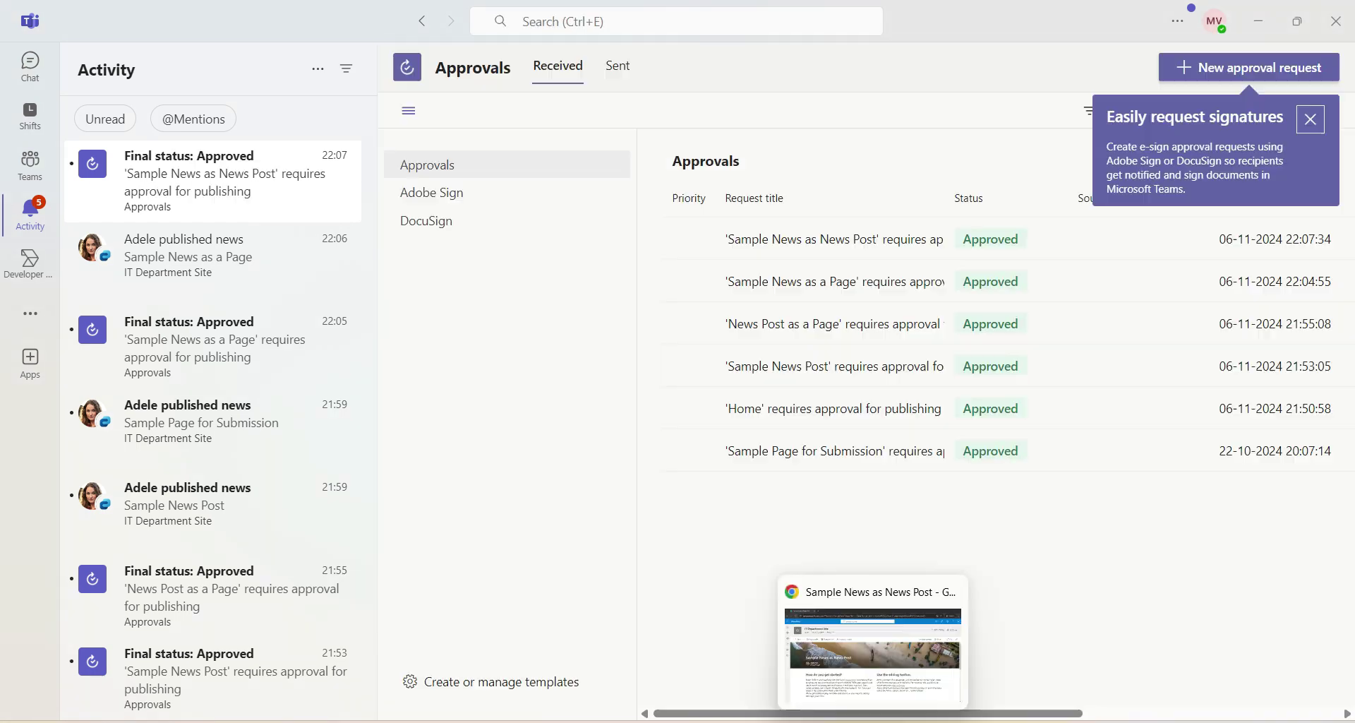
- Switch to the browser, reload the news post, and check the refreshed home page's News section for it
{"action": "left_click", "coordinate": [869, 649]}
{"action": "key", "text": "F5"}
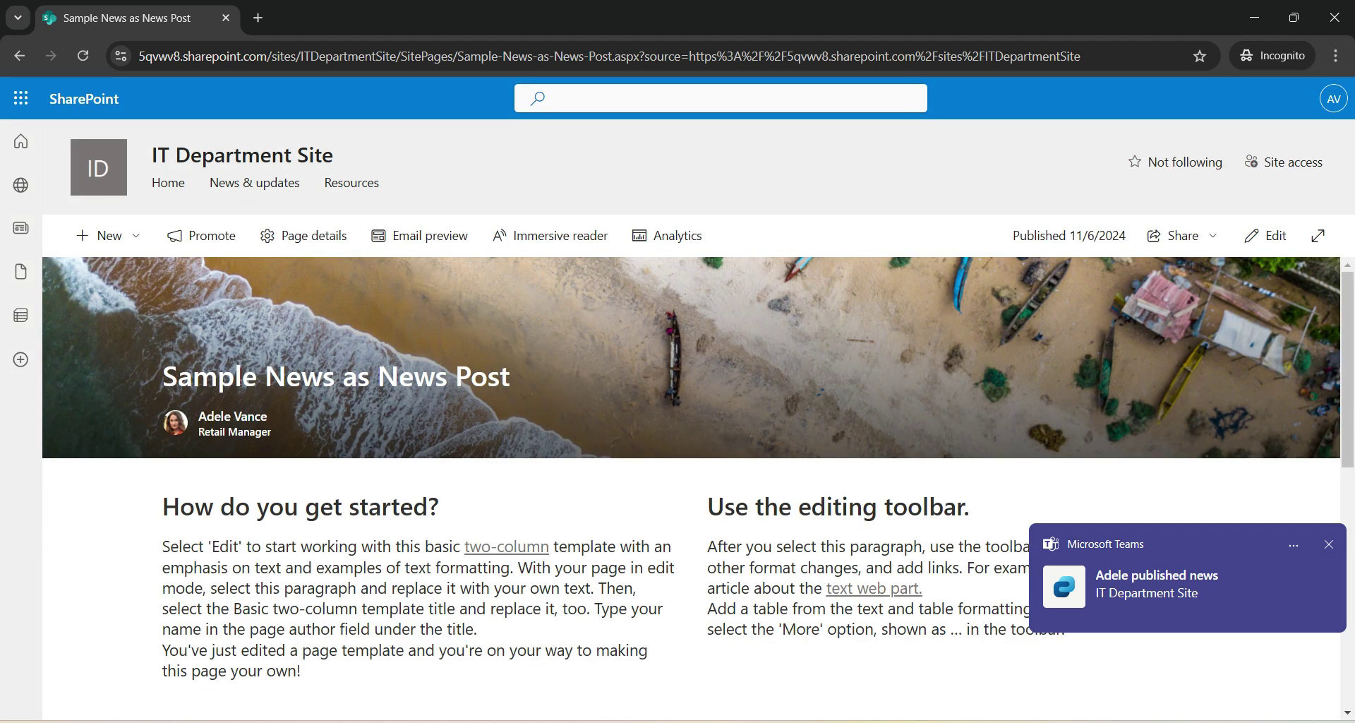
{"action": "key", "text": "alt+Tab"}
{"action": "key", "text": "F5"}
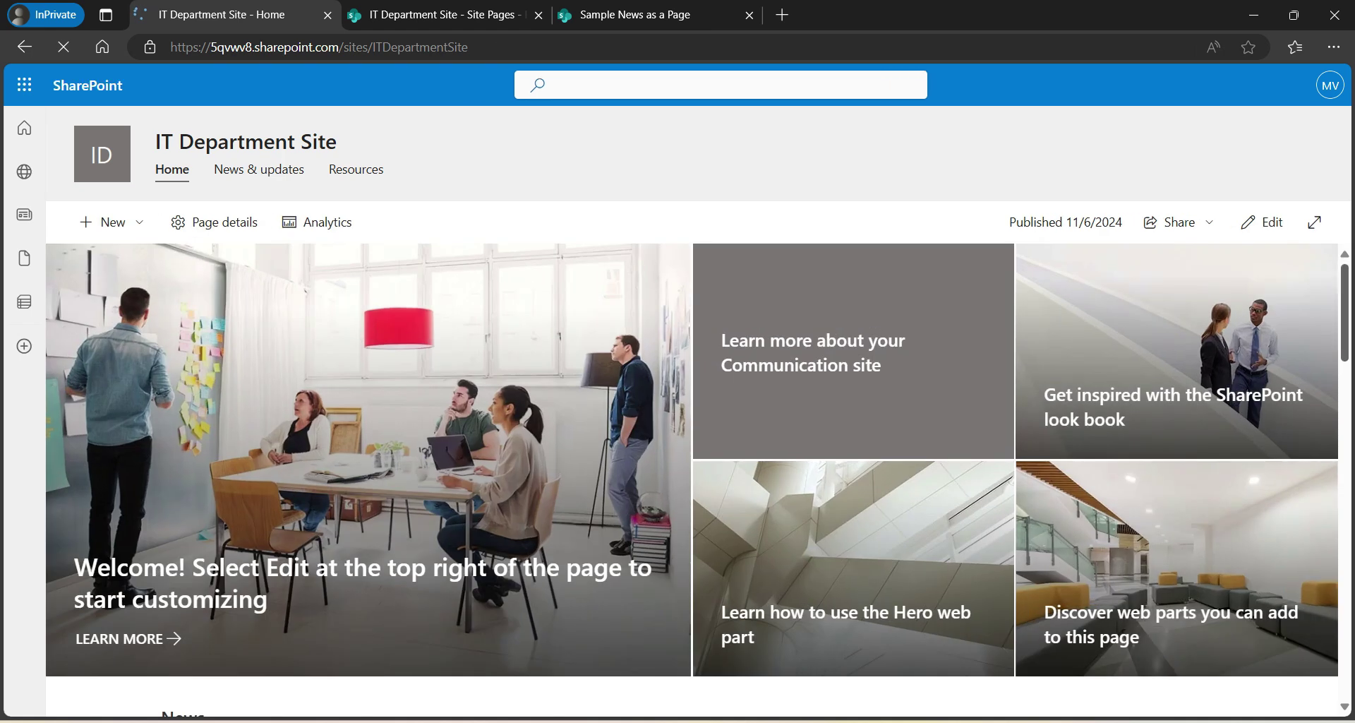
{"action": "scroll", "coordinate": [692, 479], "scroll_direction": "down", "scroll_amount": 5}
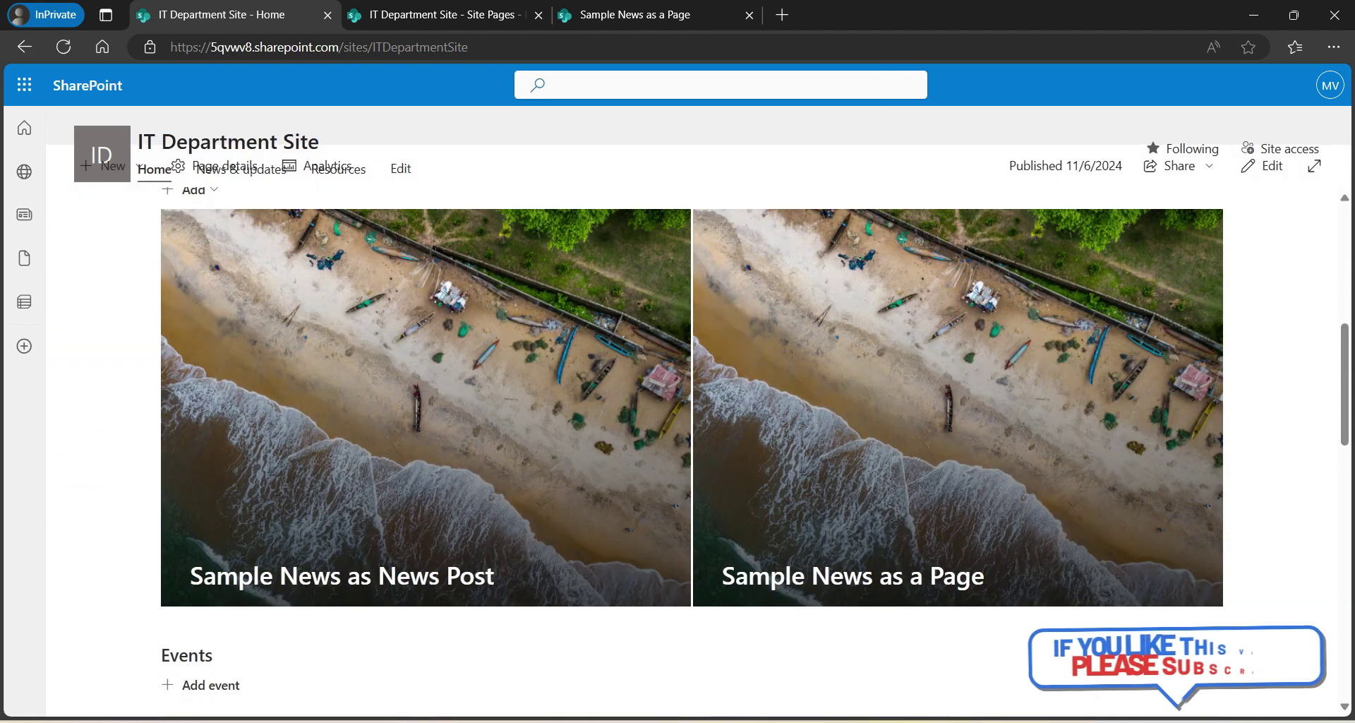